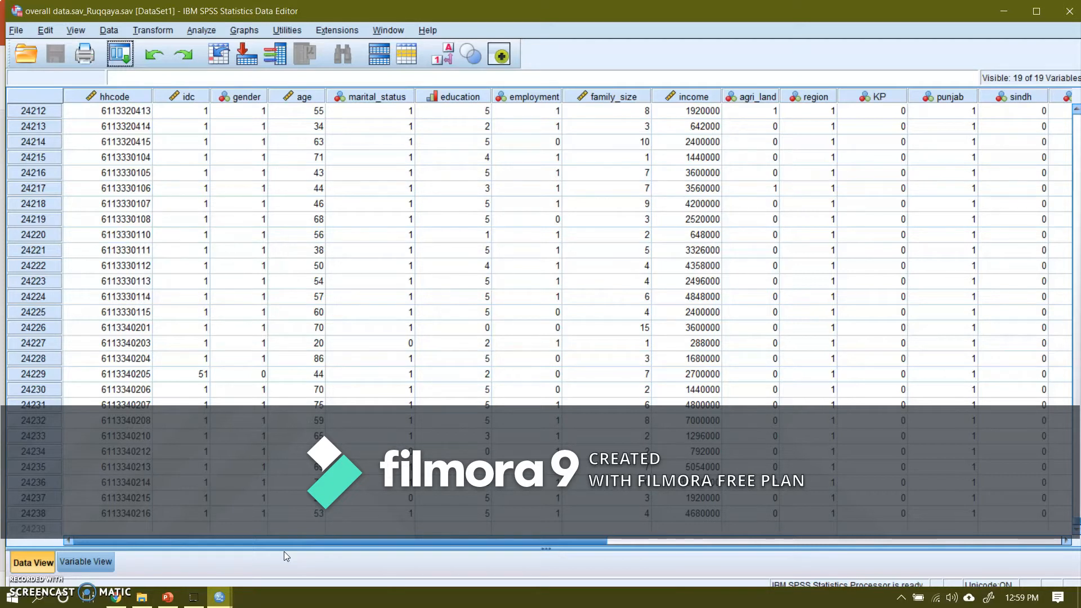
Step: Examine the dataset's last case and the variable definitions, returning to the first cases of the data
{"action": "left_click", "coordinate": [475, 438]}
{"action": "left_click", "coordinate": [30, 515]}
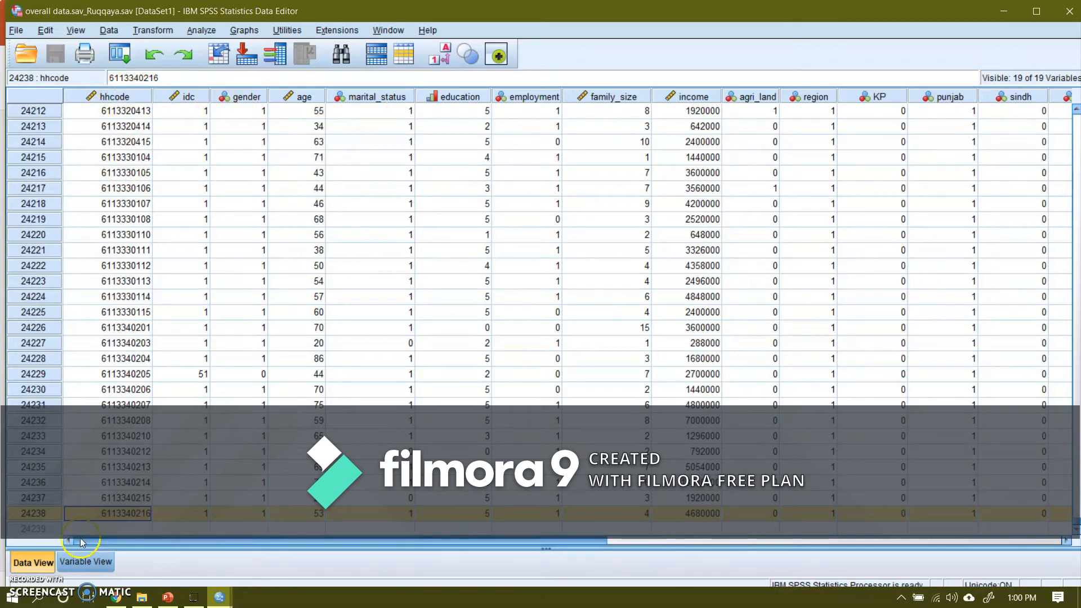
{"action": "left_click", "coordinate": [74, 563]}
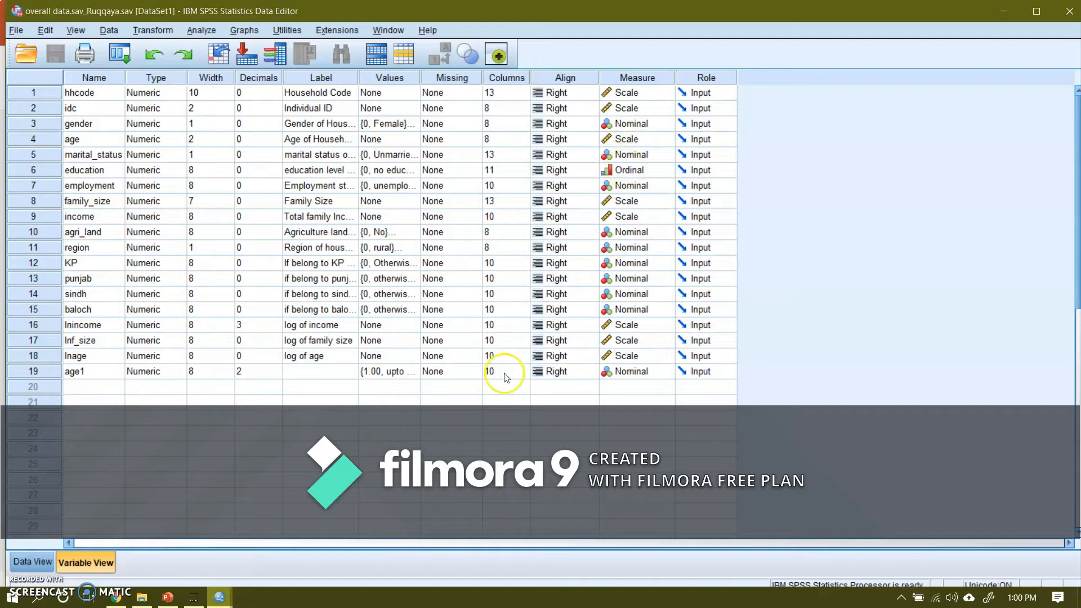
{"action": "left_click", "coordinate": [32, 562]}
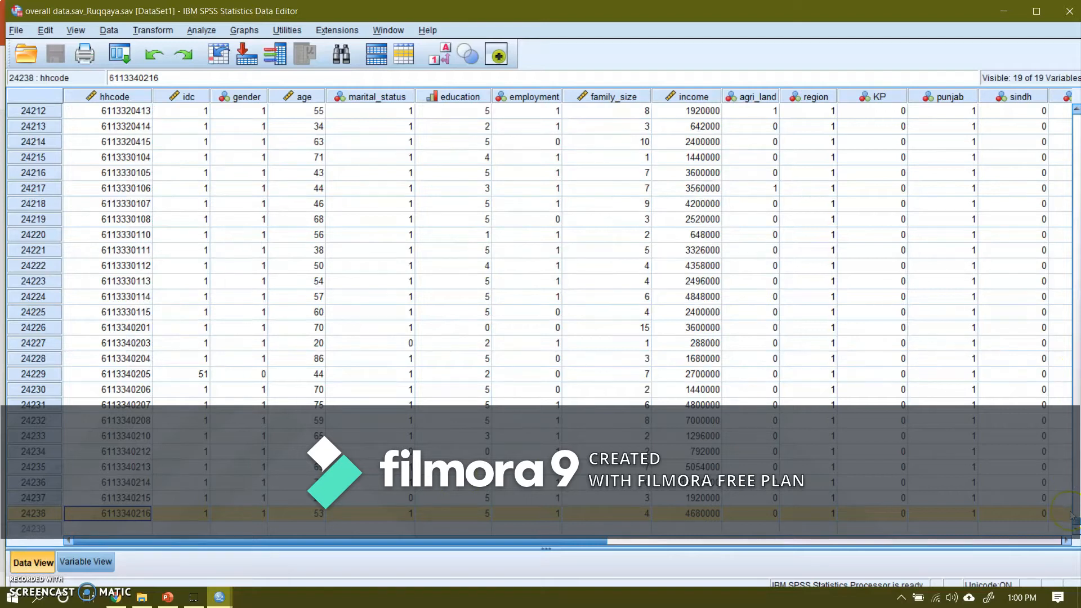
{"action": "left_click_drag", "start_coordinate": [1076, 522], "coordinate": [1078, 108]}
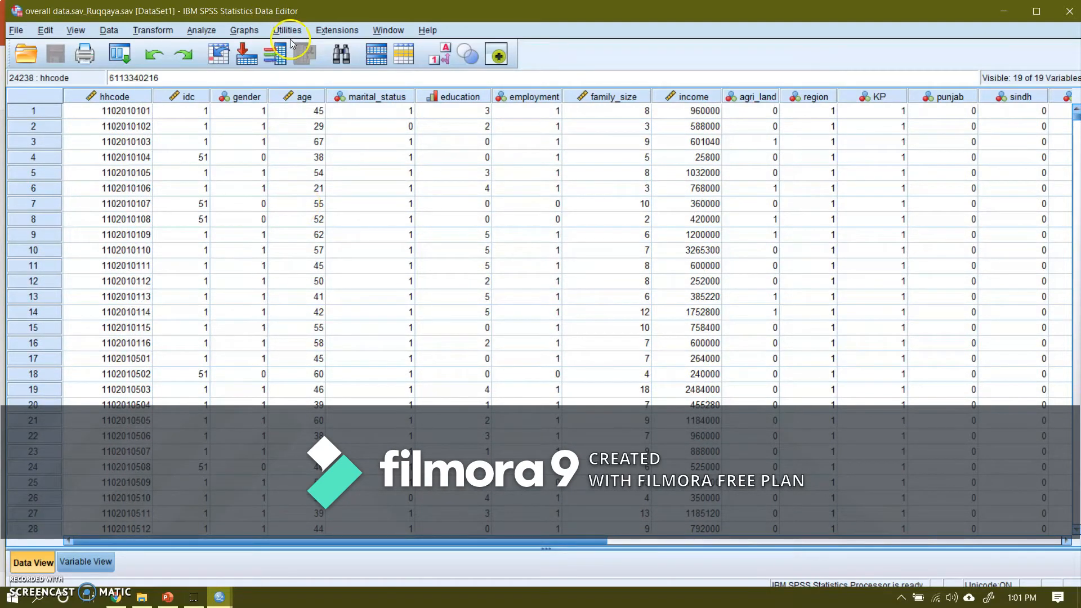
Step: Set up a Descriptives analysis with Age of Household Head, Family Size and Total family Income as its variables
{"action": "left_click", "coordinate": [201, 31]}
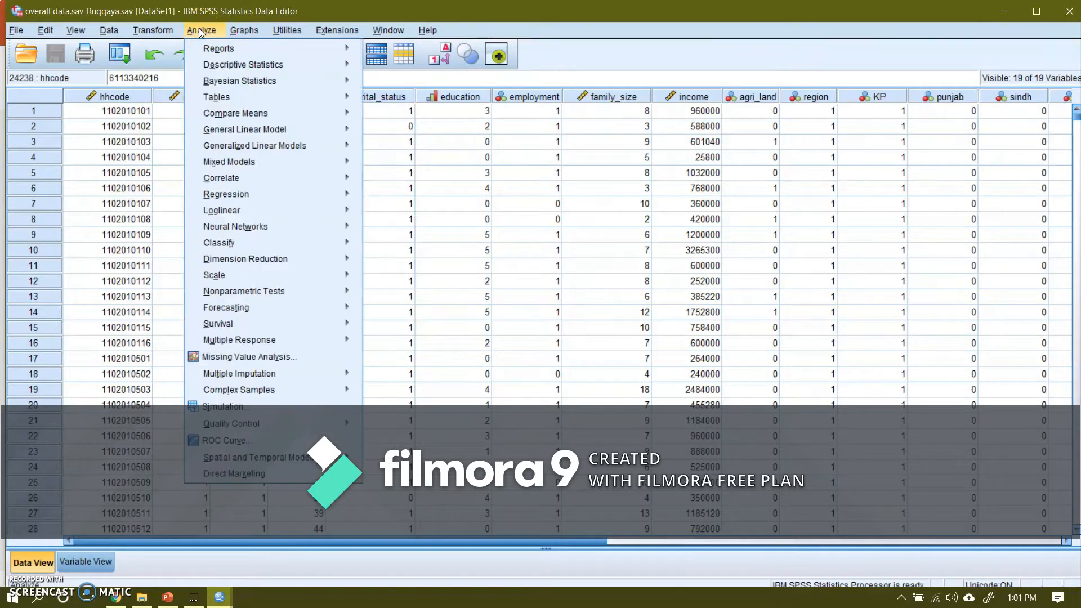
{"action": "mouse_move", "coordinate": [239, 67]}
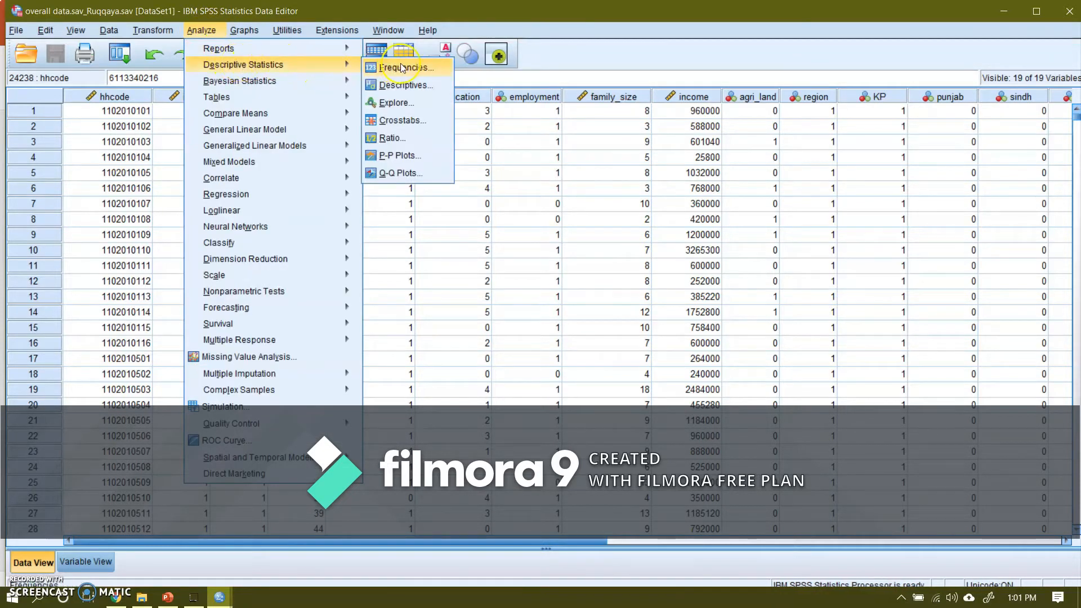
{"action": "left_click", "coordinate": [408, 85]}
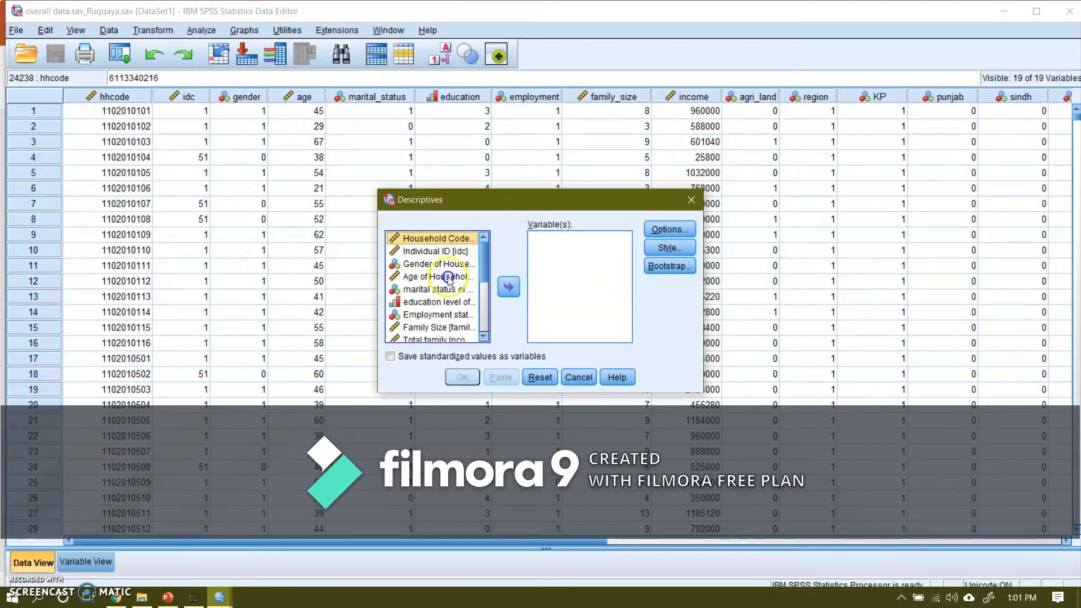
{"action": "left_click", "coordinate": [448, 277]}
{"action": "left_click", "coordinate": [508, 287]}
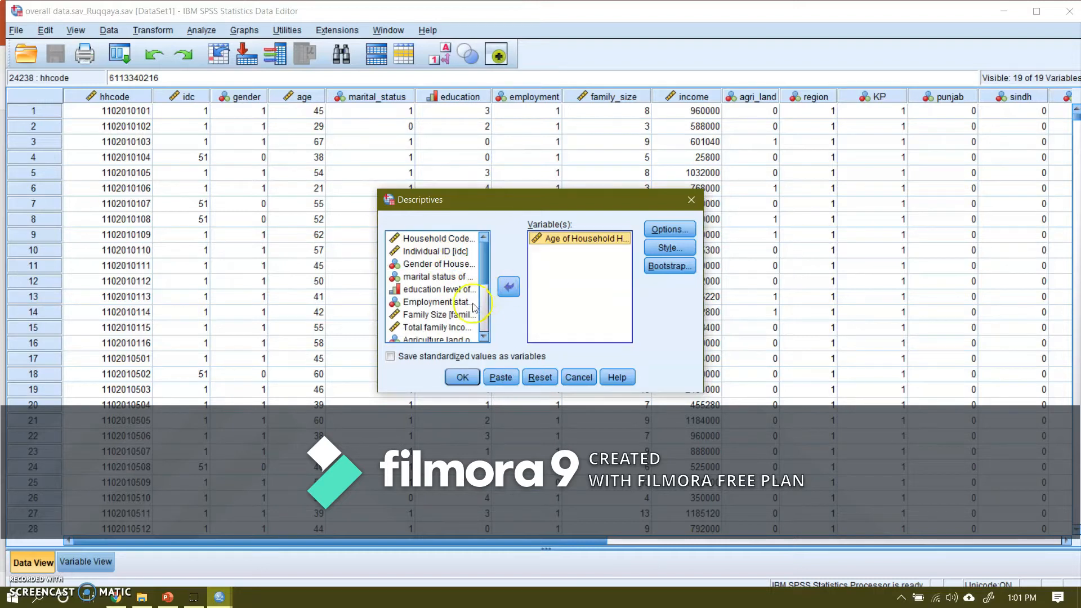
{"action": "left_click", "coordinate": [438, 314]}
{"action": "left_click", "coordinate": [508, 289]}
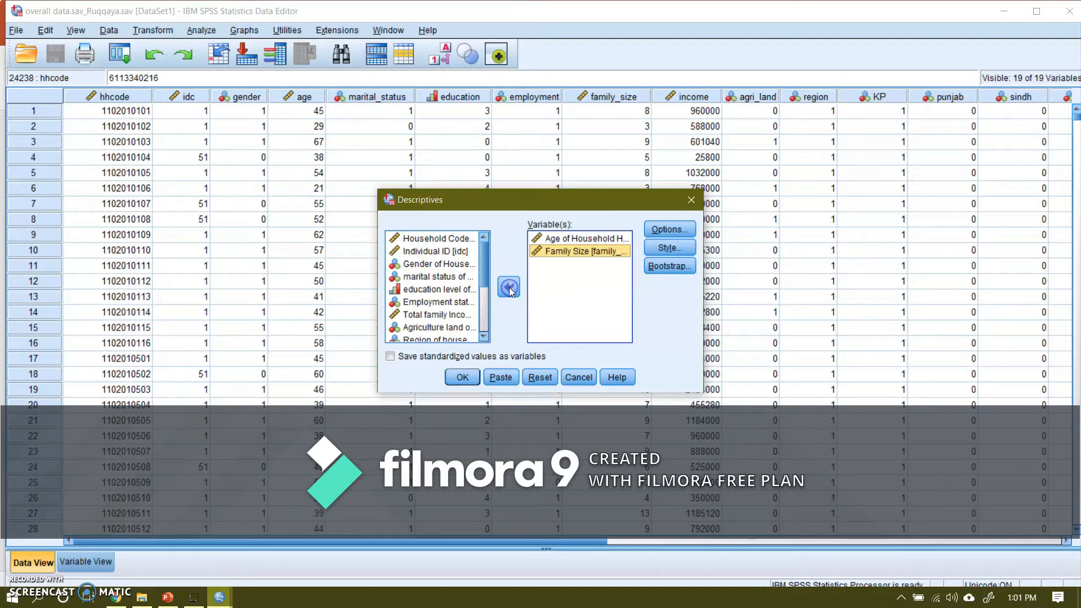
{"action": "left_click", "coordinate": [451, 318]}
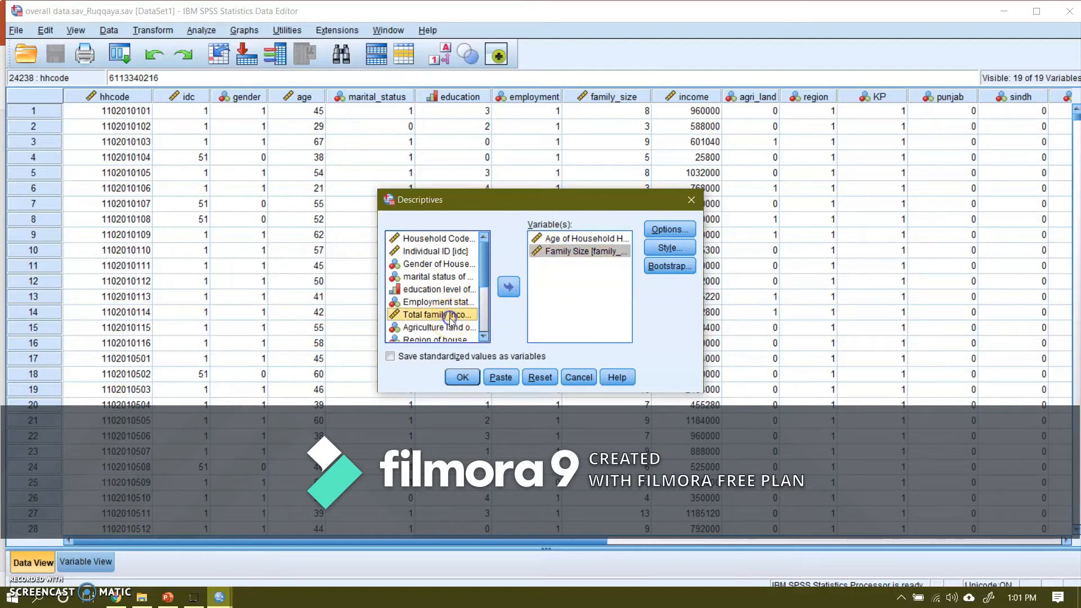
{"action": "left_click", "coordinate": [508, 290]}
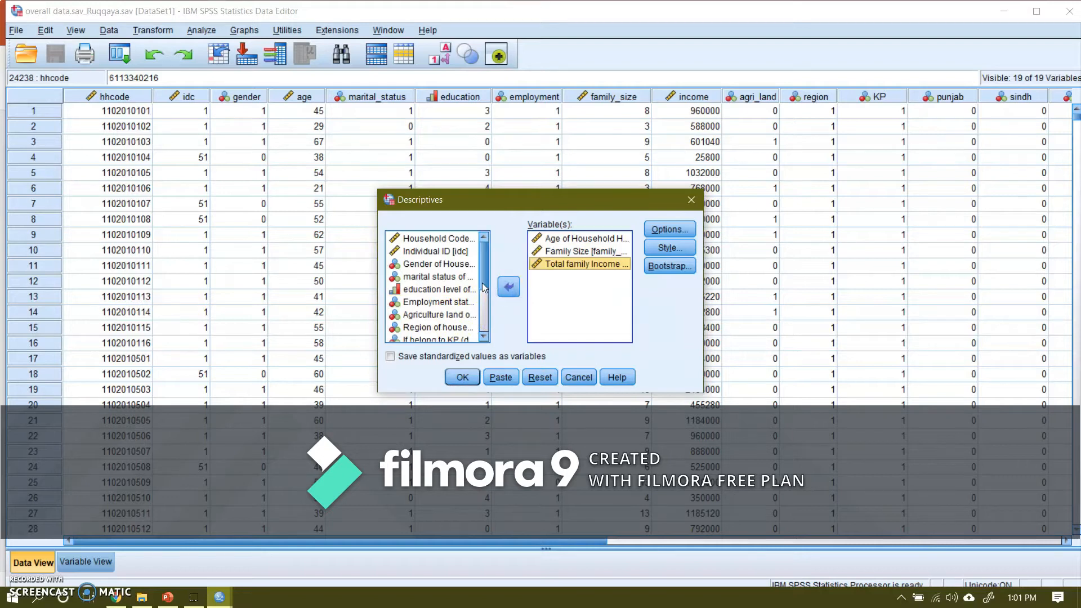
{"action": "mouse_move", "coordinate": [483, 289]}
{"action": "left_mouse_down"}
{"action": "mouse_move", "coordinate": [485, 332]}
{"action": "mouse_move", "coordinate": [482, 276]}
{"action": "left_mouse_up"}
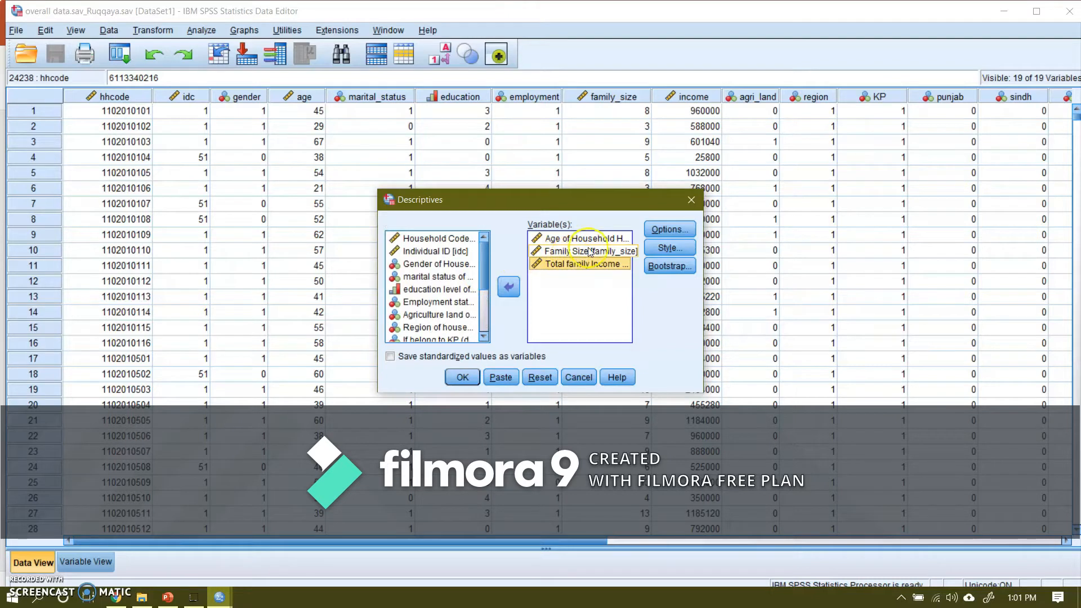
Step: Add variance, range, S.E. mean, kurtosis and skewness to the requested statistics, and run the Descriptives analysis to review its table
{"action": "left_click", "coordinate": [668, 229]}
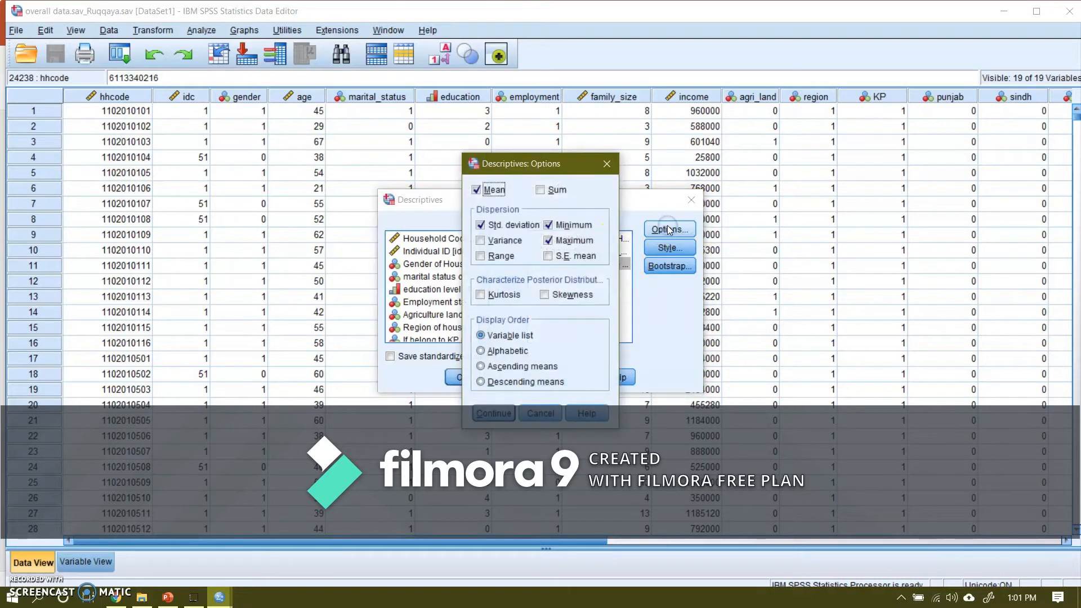
{"action": "left_click", "coordinate": [482, 242]}
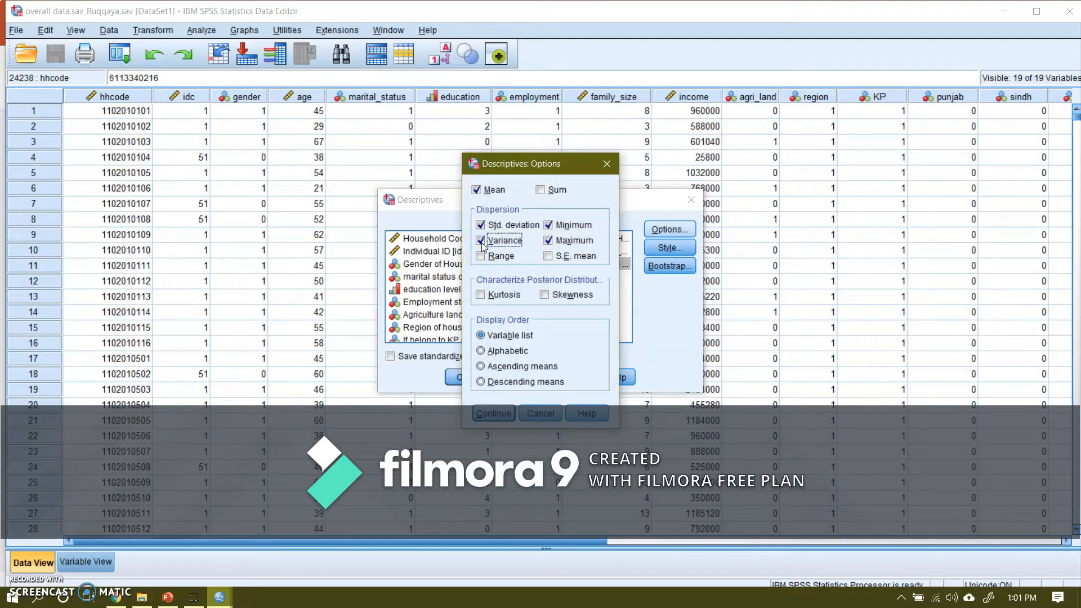
{"action": "left_click", "coordinate": [482, 257]}
{"action": "left_click", "coordinate": [548, 256]}
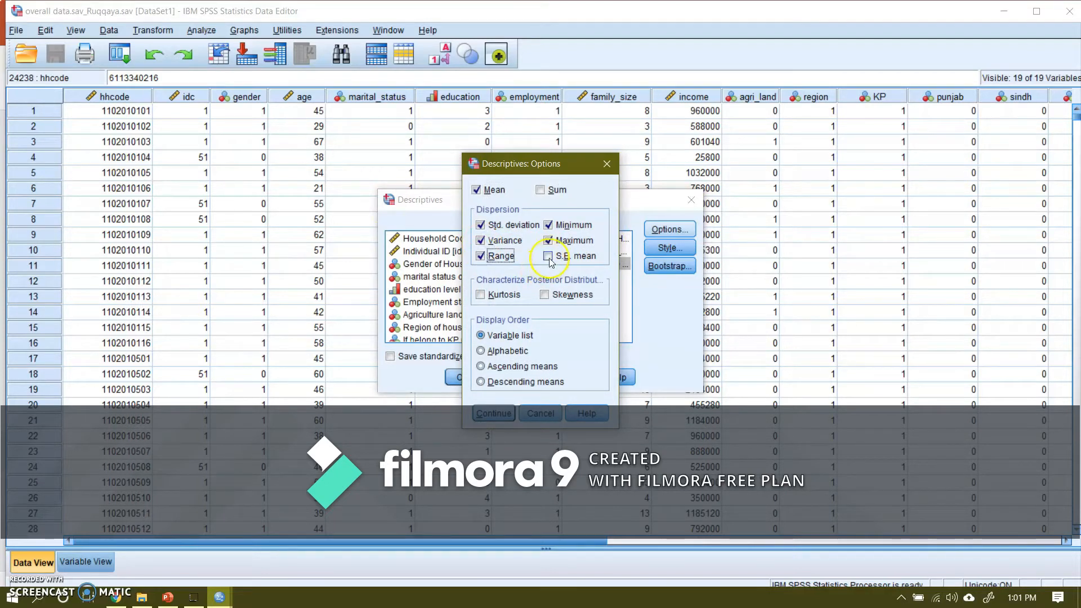
{"action": "left_click", "coordinate": [506, 291]}
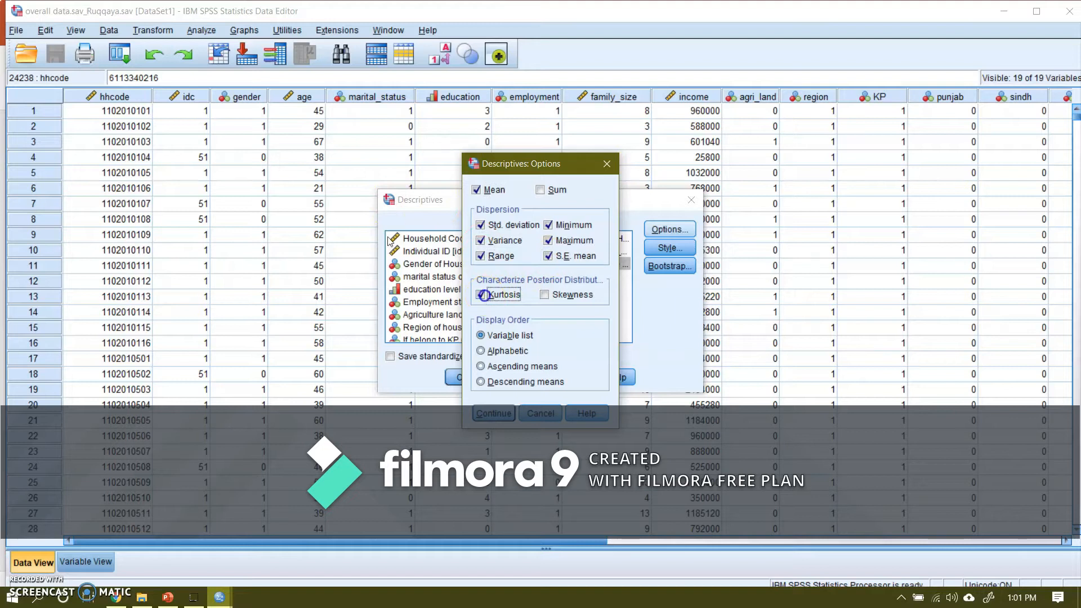
{"action": "left_click", "coordinate": [544, 295]}
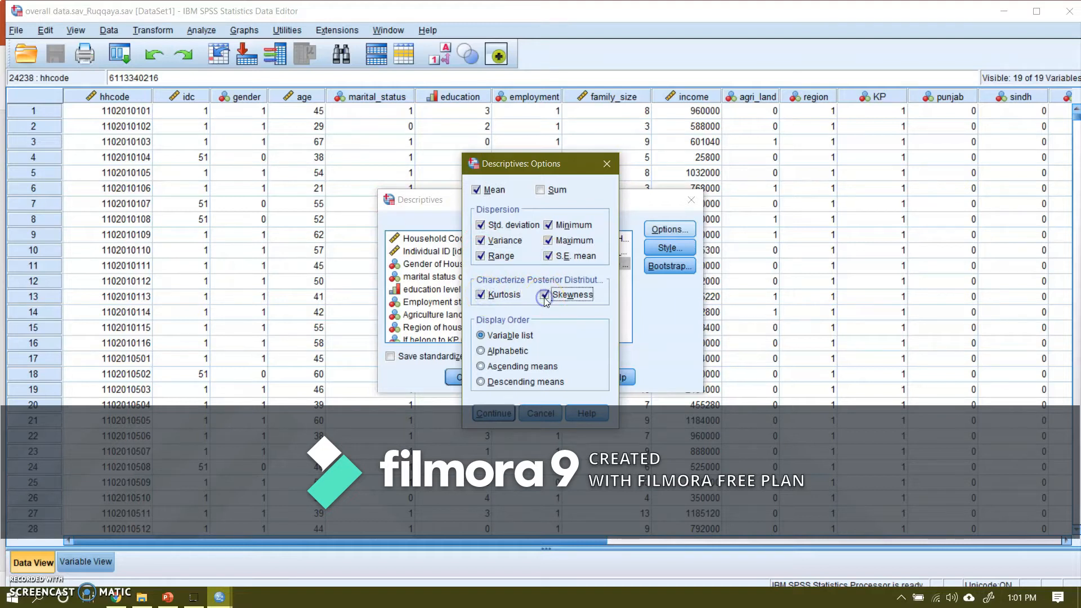
{"action": "left_click", "coordinate": [489, 415]}
{"action": "left_click", "coordinate": [465, 378]}
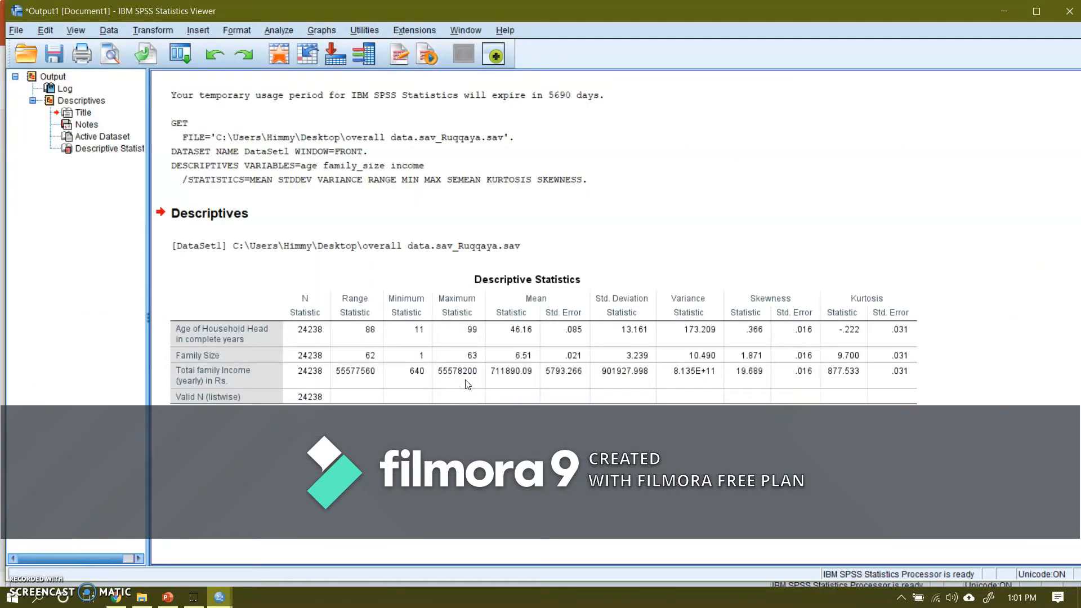
{"action": "left_click", "coordinate": [463, 380]}
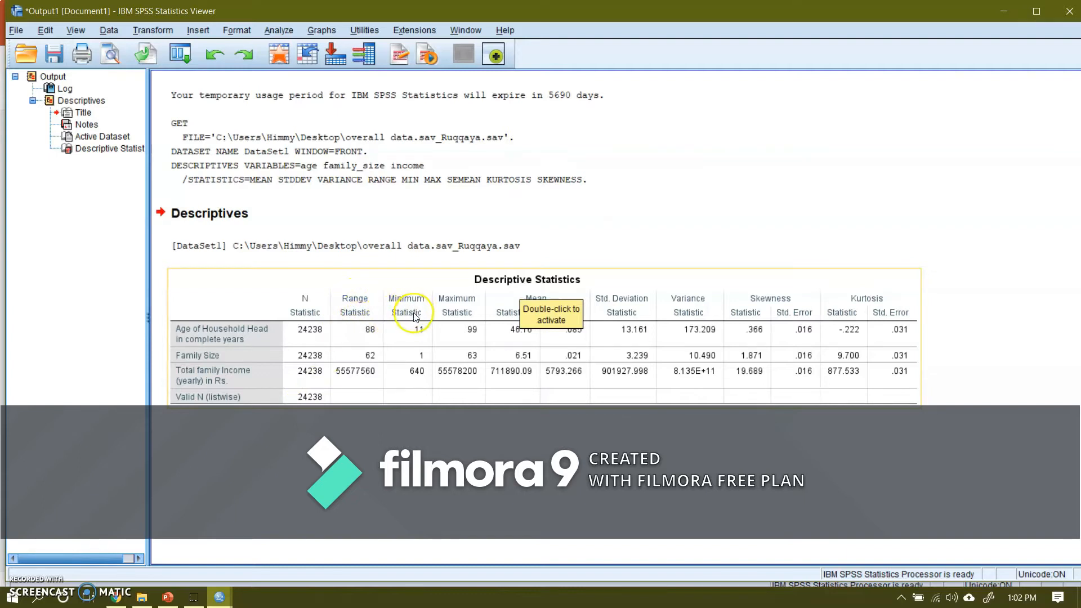
{"action": "left_click", "coordinate": [460, 318]}
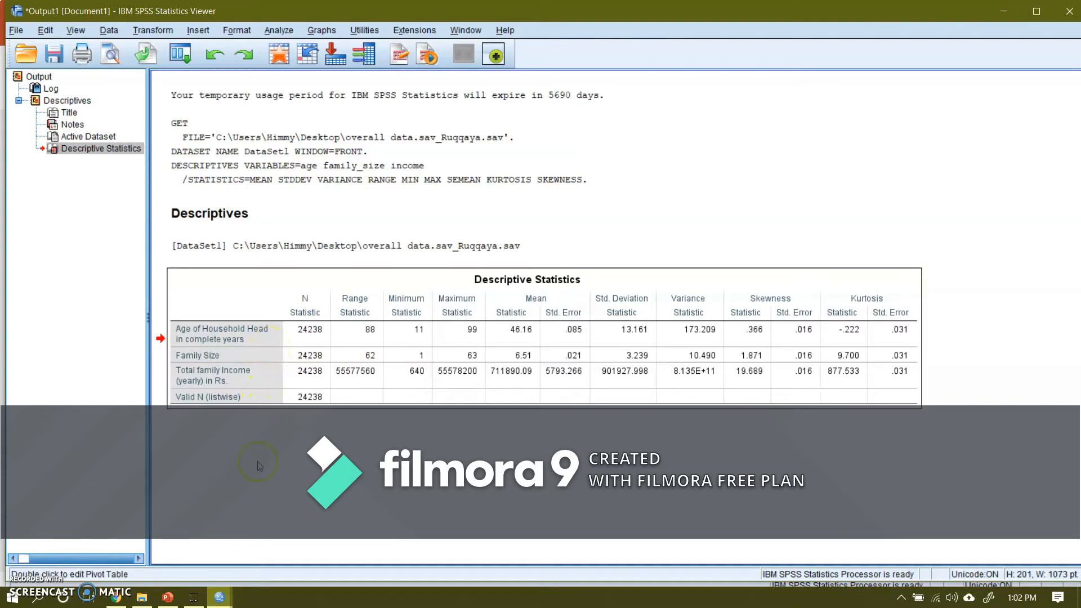
Step: Split the dataset file by Gender of Household Head using Compare groups, sorting the file by the grouping variable
{"action": "mouse_move", "coordinate": [221, 597]}
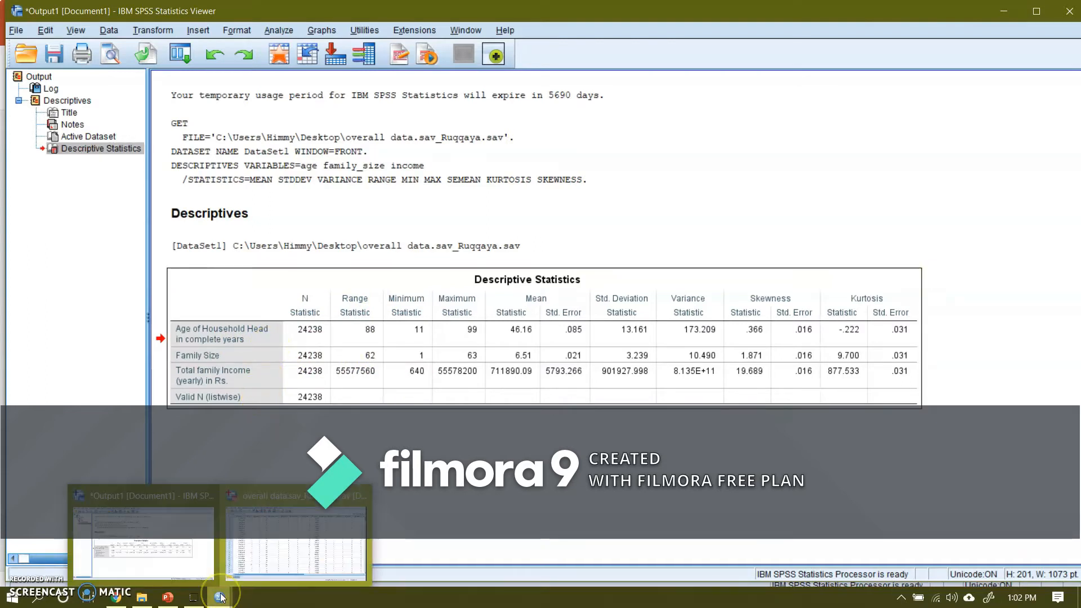
{"action": "left_click", "coordinate": [274, 541]}
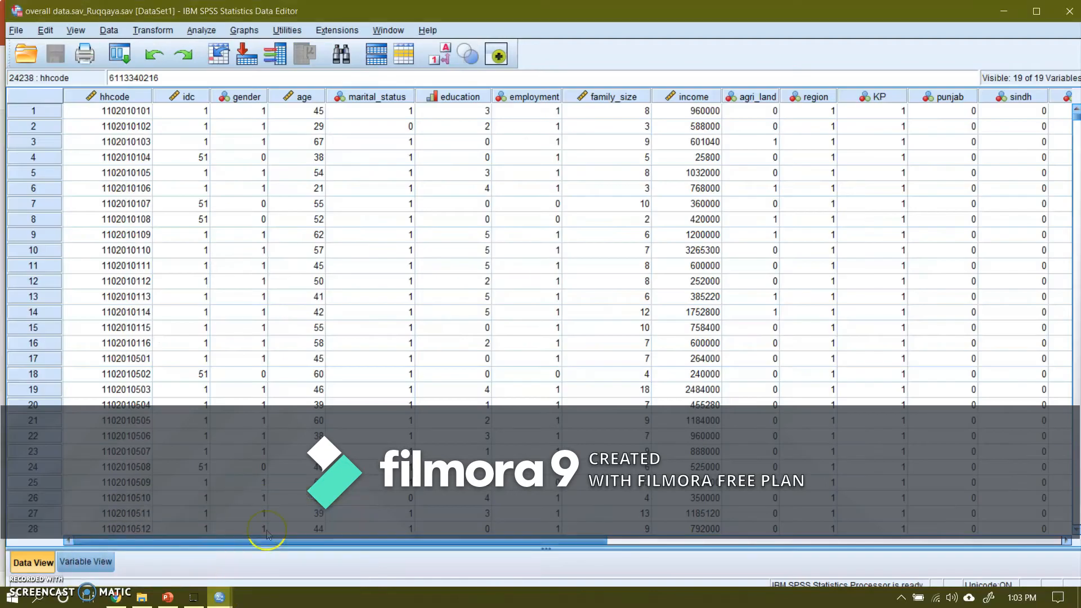
{"action": "left_click", "coordinate": [109, 30]}
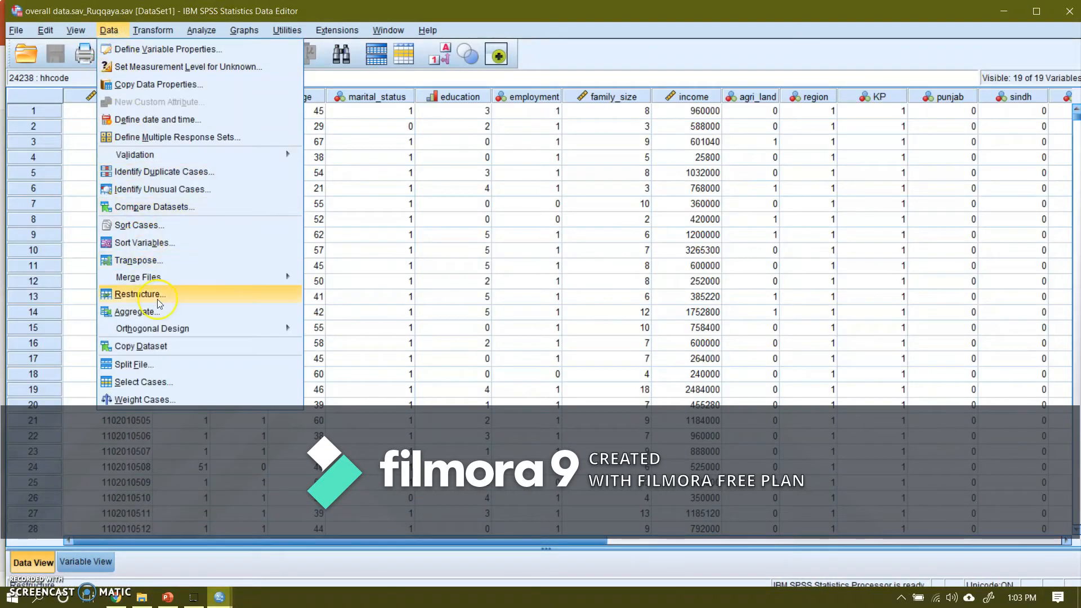
{"action": "left_click", "coordinate": [146, 366]}
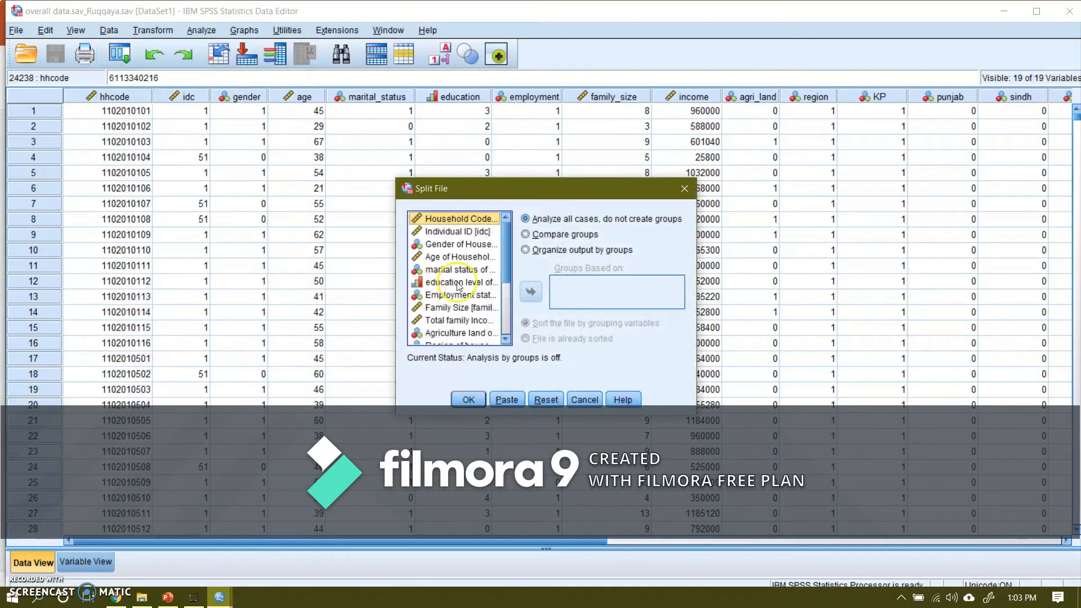
{"action": "left_click", "coordinate": [526, 235]}
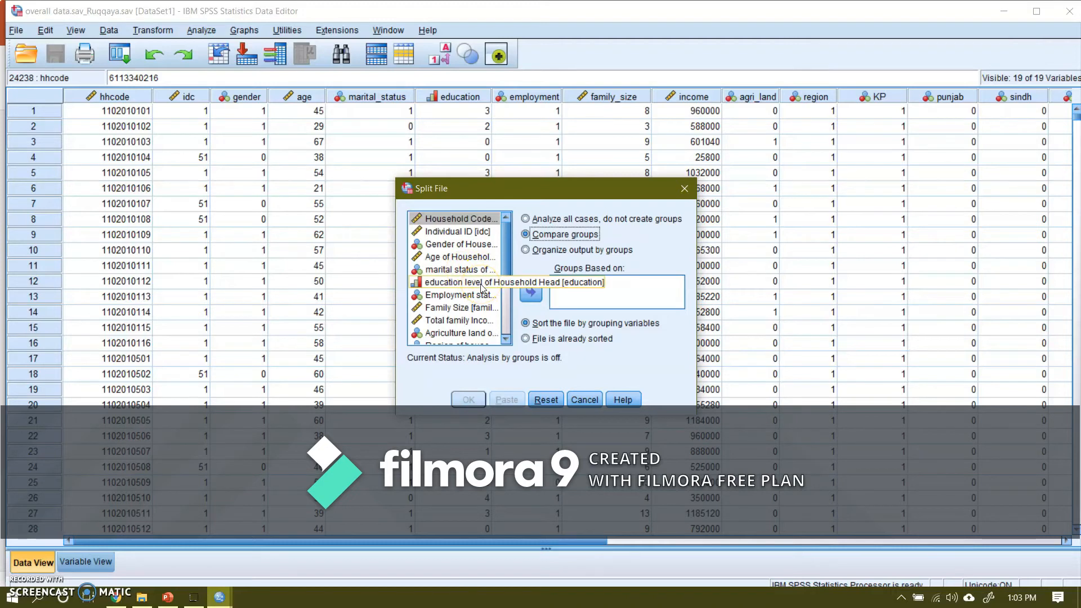
{"action": "left_click", "coordinate": [448, 245]}
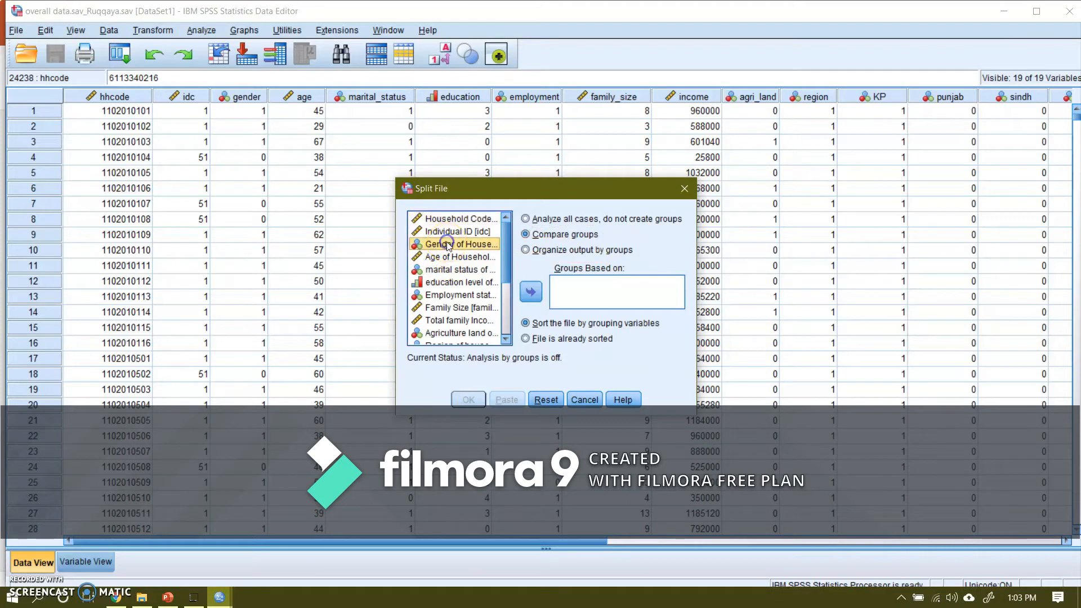
{"action": "left_click", "coordinate": [532, 295]}
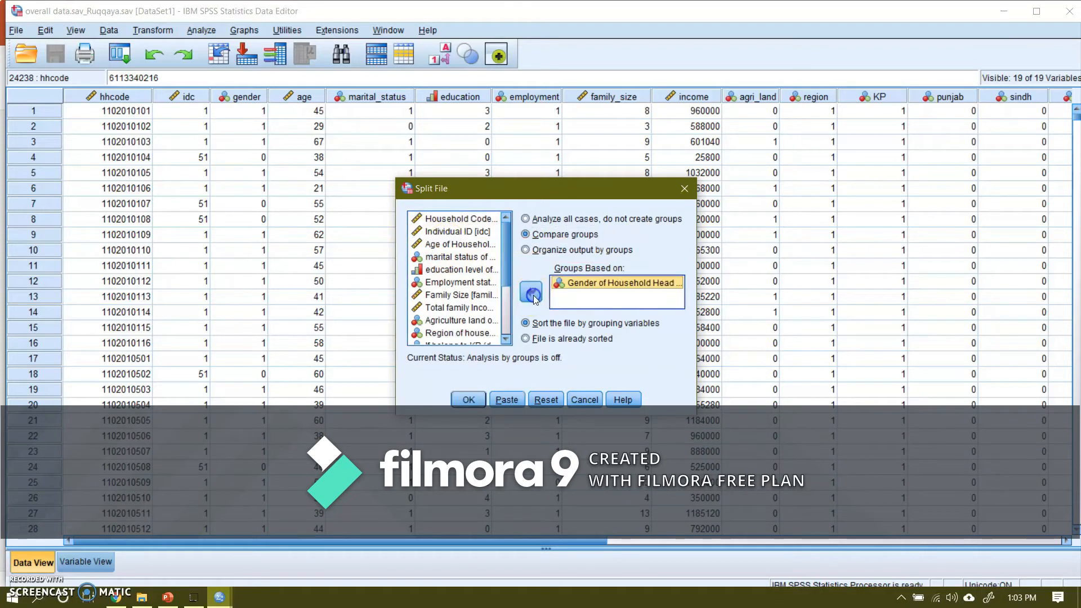
{"action": "left_click", "coordinate": [467, 399]}
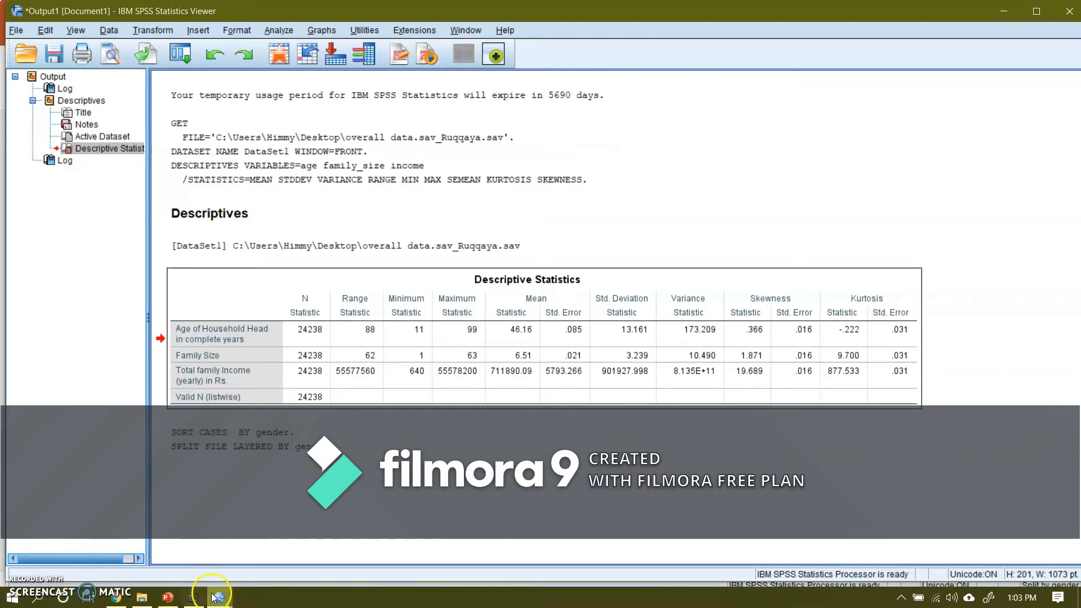
Step: Rerun the Descriptives analysis on the split dataset for age, family size and total family income with the same statistics
{"action": "mouse_move", "coordinate": [217, 598]}
{"action": "left_click", "coordinate": [279, 551]}
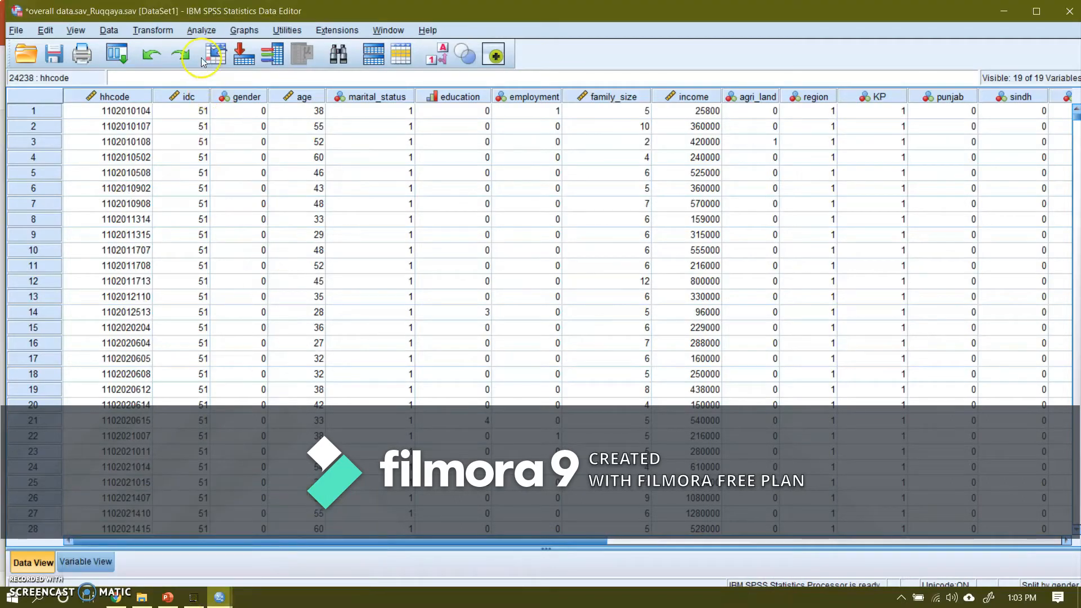
{"action": "left_click", "coordinate": [159, 25]}
{"action": "left_click", "coordinate": [201, 30]}
{"action": "mouse_move", "coordinate": [284, 67]}
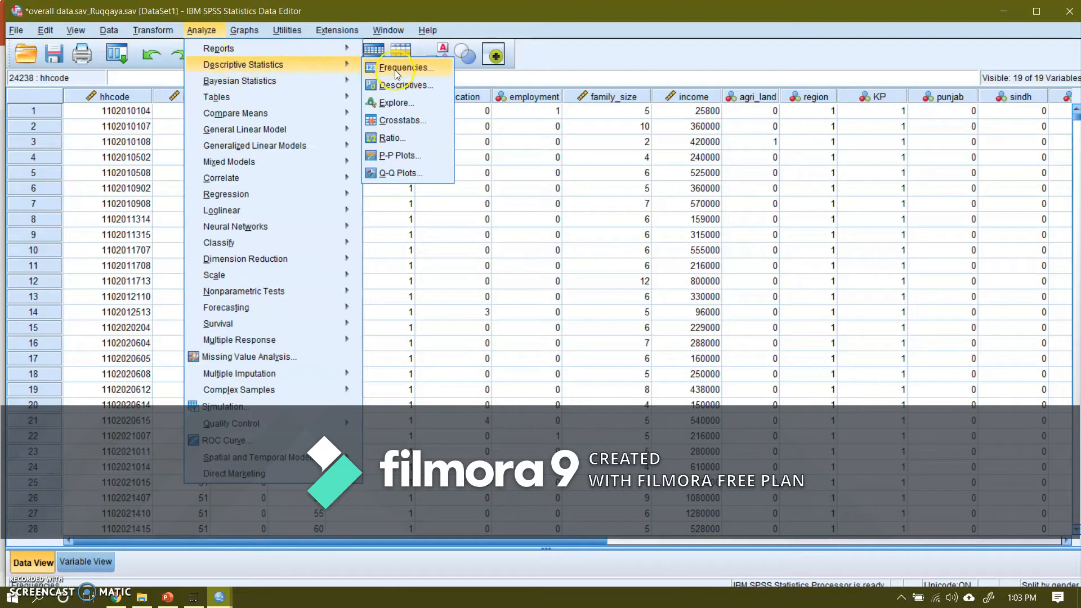
{"action": "left_click", "coordinate": [401, 83]}
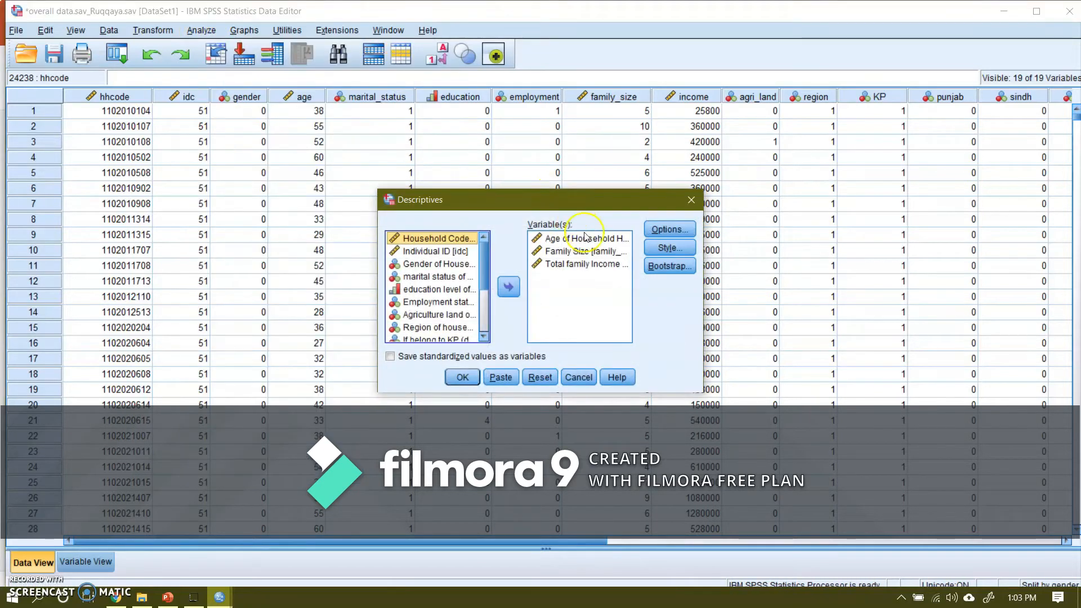
{"action": "left_click", "coordinate": [460, 378]}
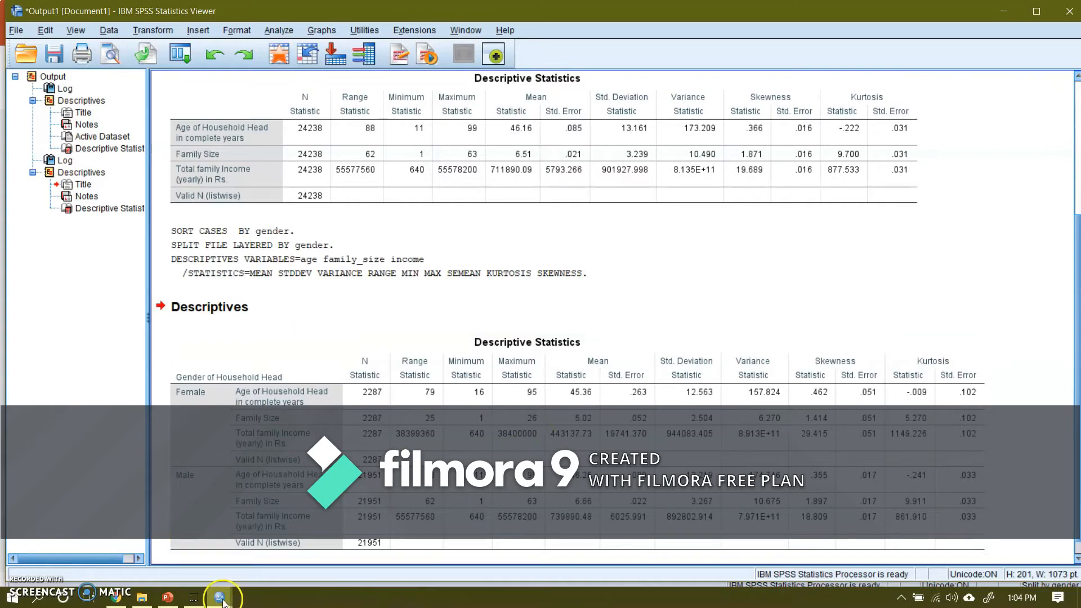
Step: Replace Gender of Household Head with marital status of Household Head as the split-file grouping variable, keeping Compare groups and sorting by grouping variables
{"action": "mouse_move", "coordinate": [220, 602]}
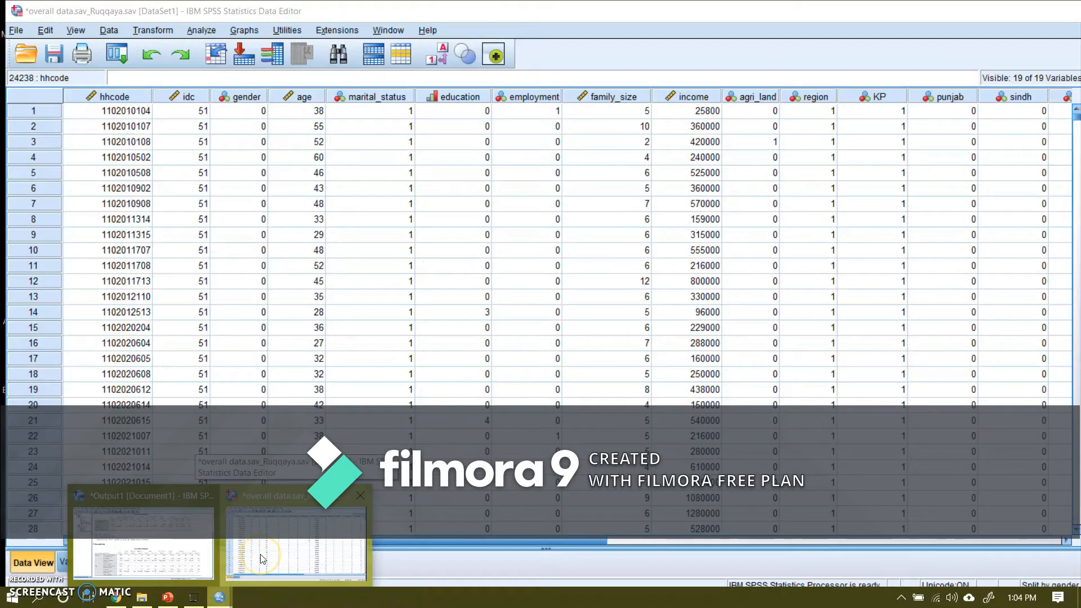
{"action": "left_click", "coordinate": [261, 559]}
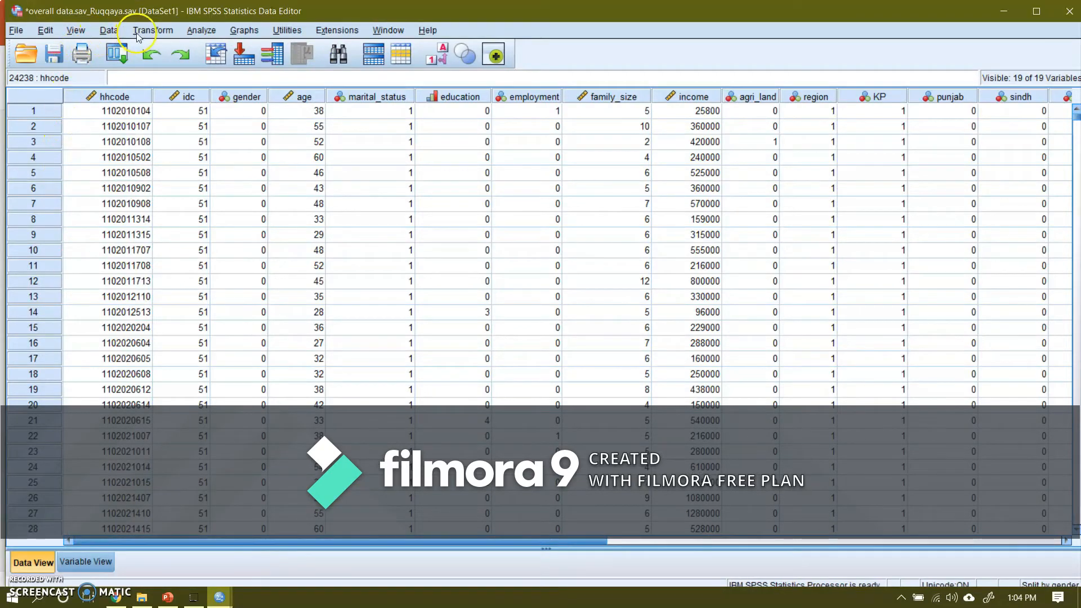
{"action": "left_click", "coordinate": [109, 31]}
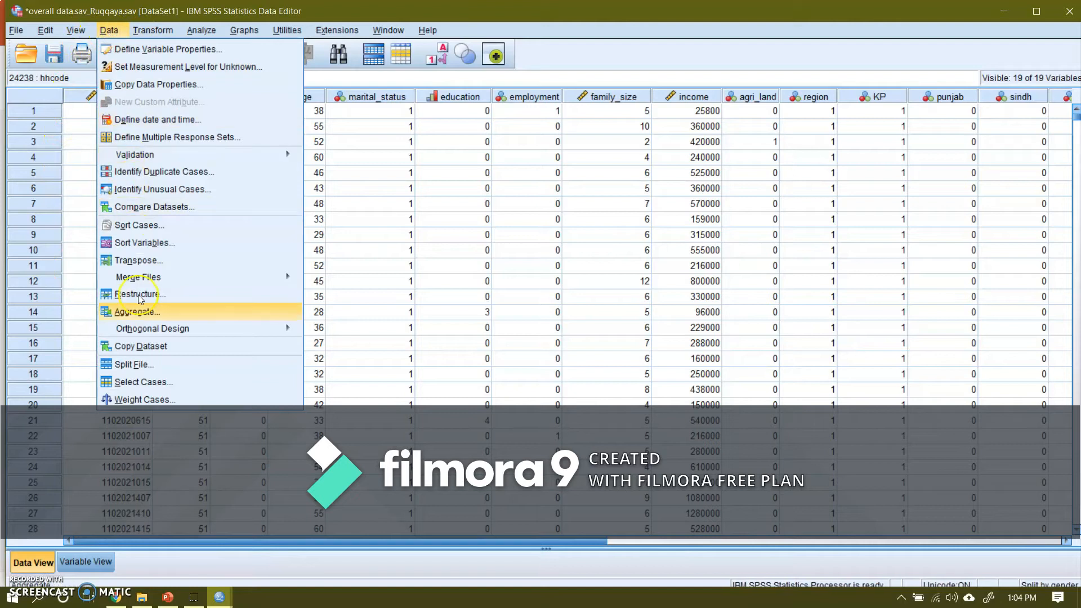
{"action": "left_click", "coordinate": [140, 363]}
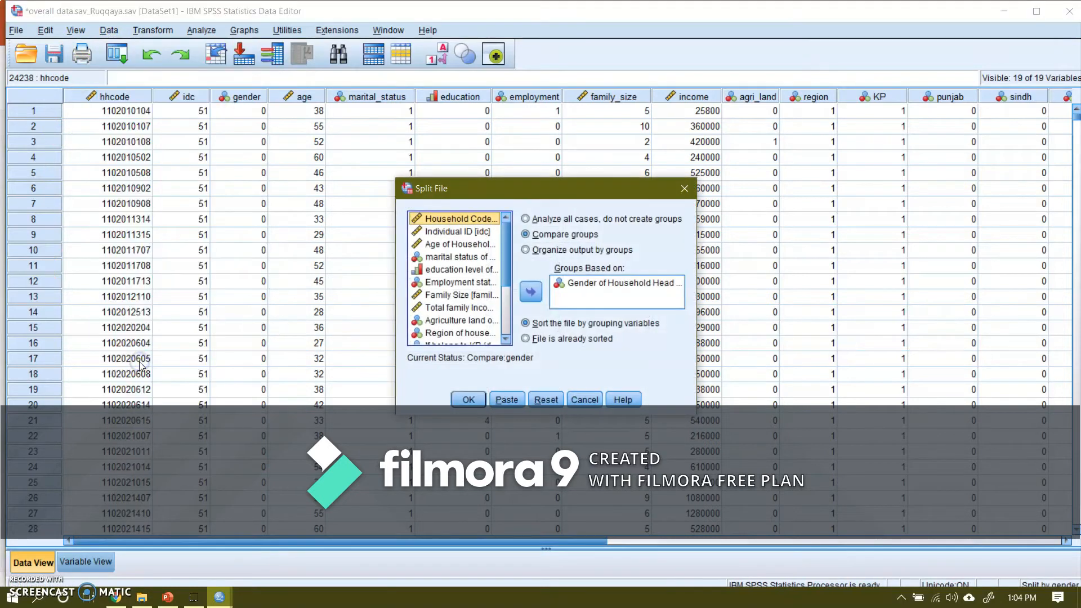
{"action": "left_click", "coordinate": [577, 282]}
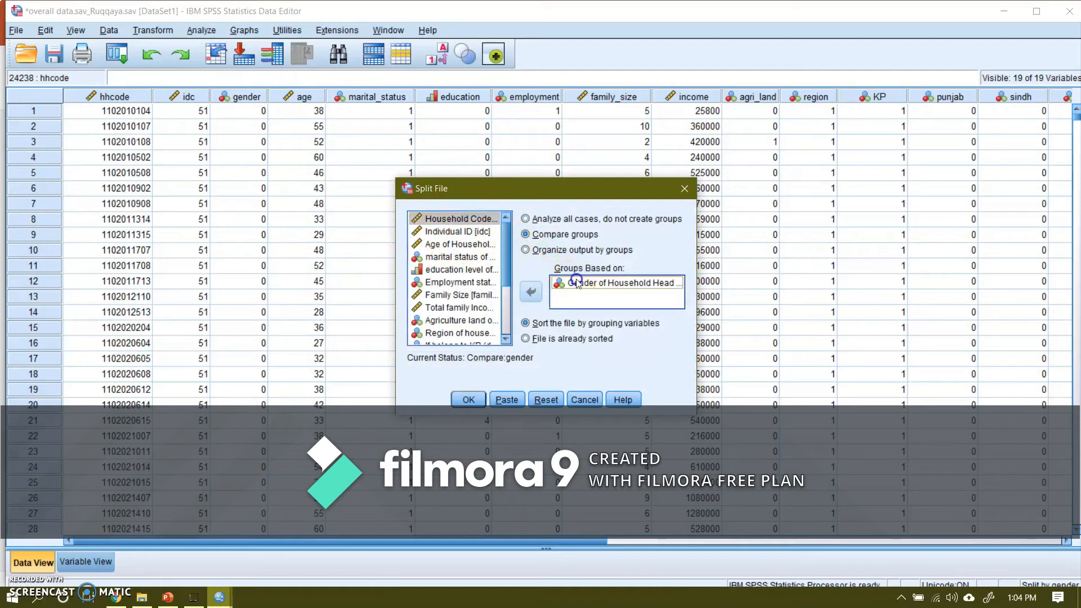
{"action": "left_click", "coordinate": [529, 292]}
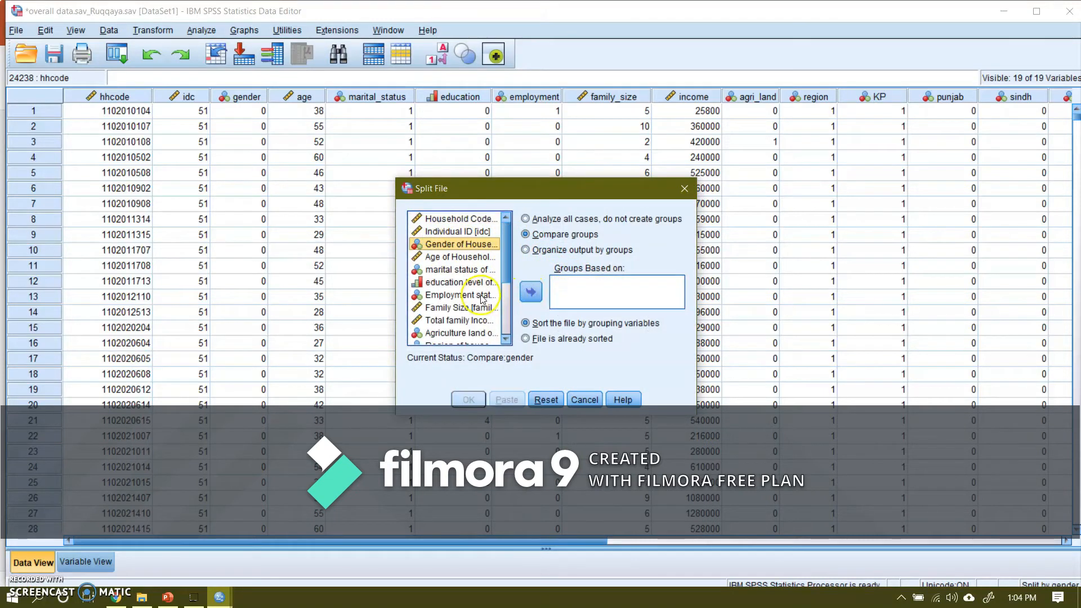
{"action": "left_click", "coordinate": [454, 270]}
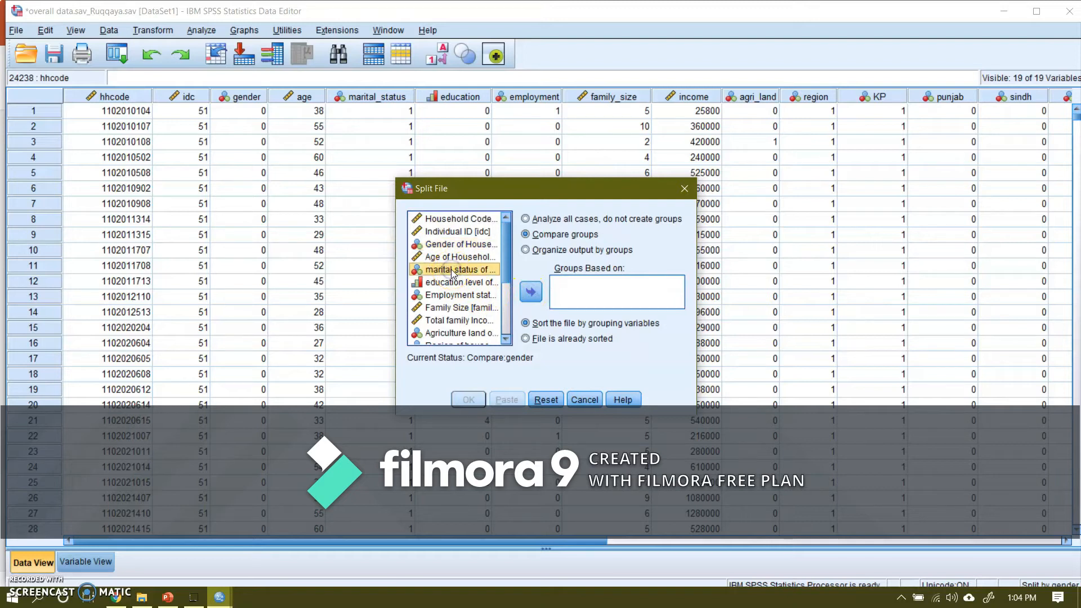
{"action": "left_click", "coordinate": [530, 292]}
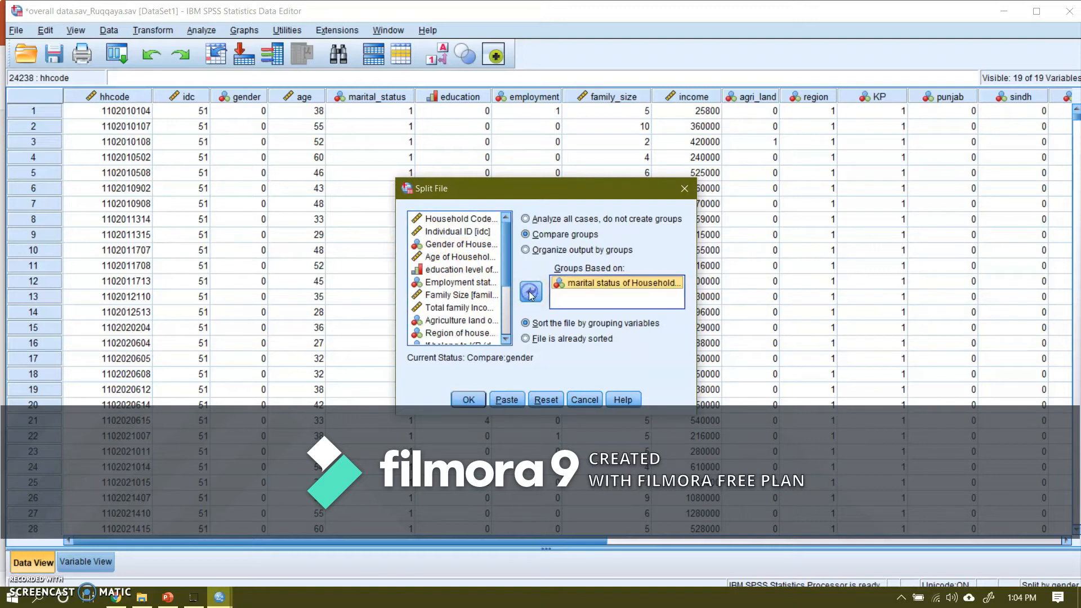
{"action": "left_click", "coordinate": [469, 399]}
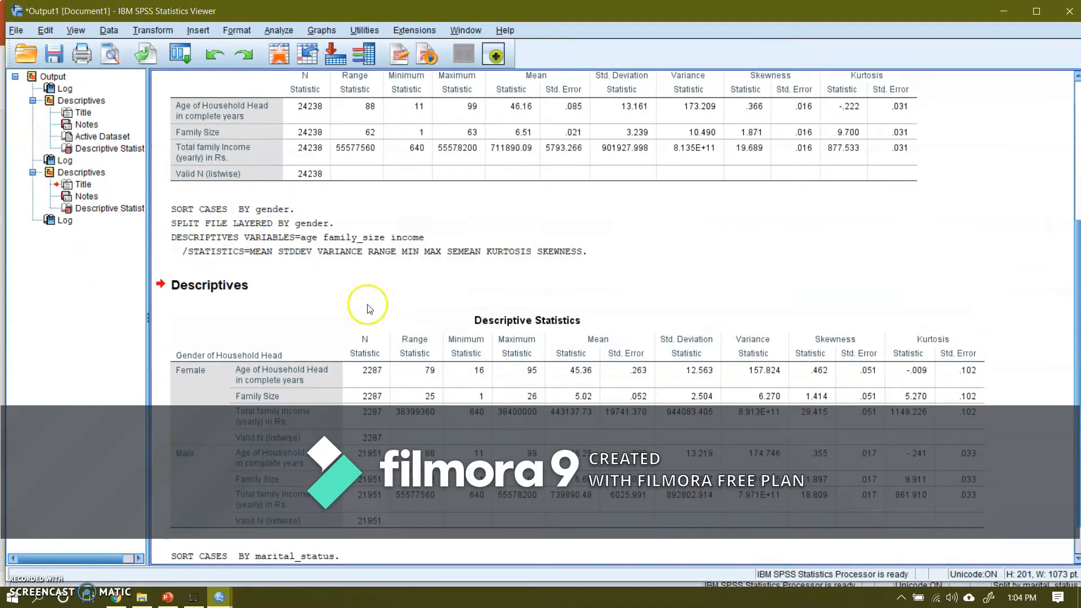
{"action": "left_click", "coordinate": [450, 361]}
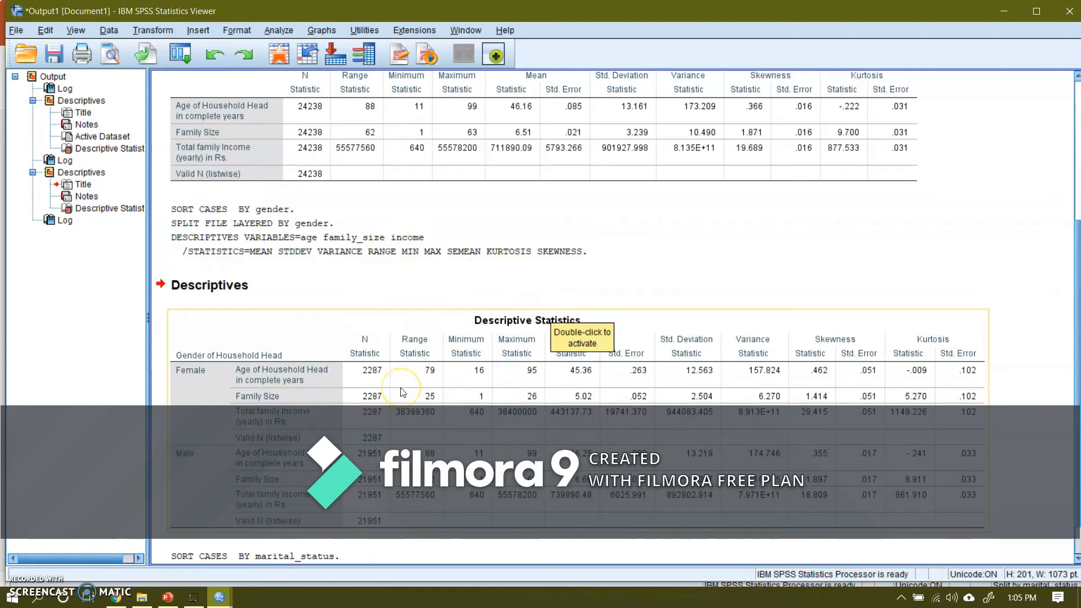
{"action": "scroll", "coordinate": [1076, 310], "scroll_direction": "down", "scroll_amount": 1}
{"action": "left_click_drag", "start_coordinate": [1078, 311], "coordinate": [1078, 379]}
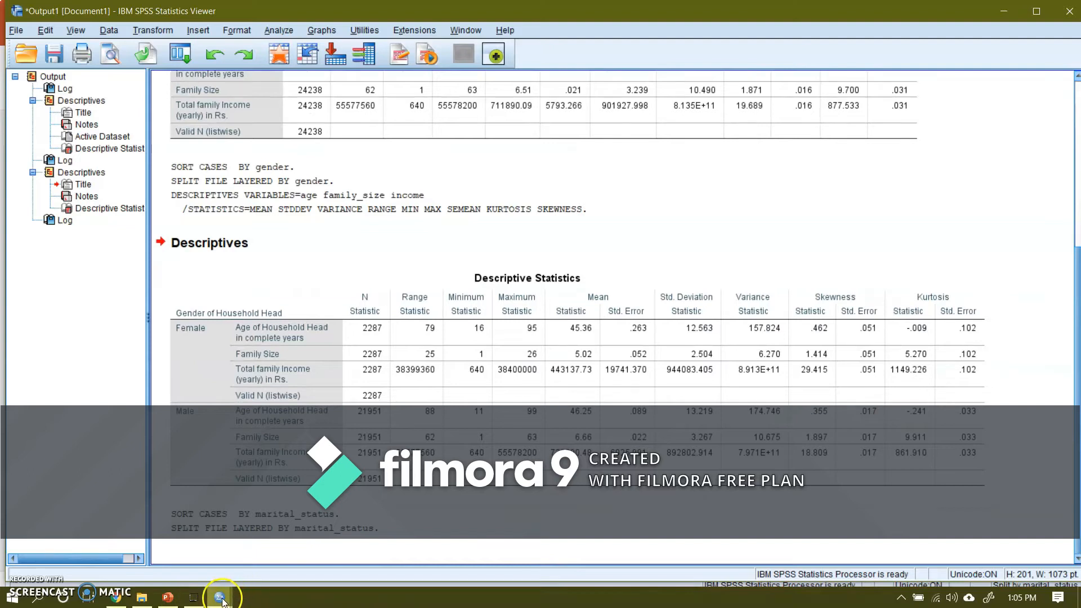
Step: Rerun the Descriptives analysis for age, family size and total family income on the dataset split by marital status
{"action": "mouse_move", "coordinate": [220, 597]}
{"action": "left_click", "coordinate": [268, 556]}
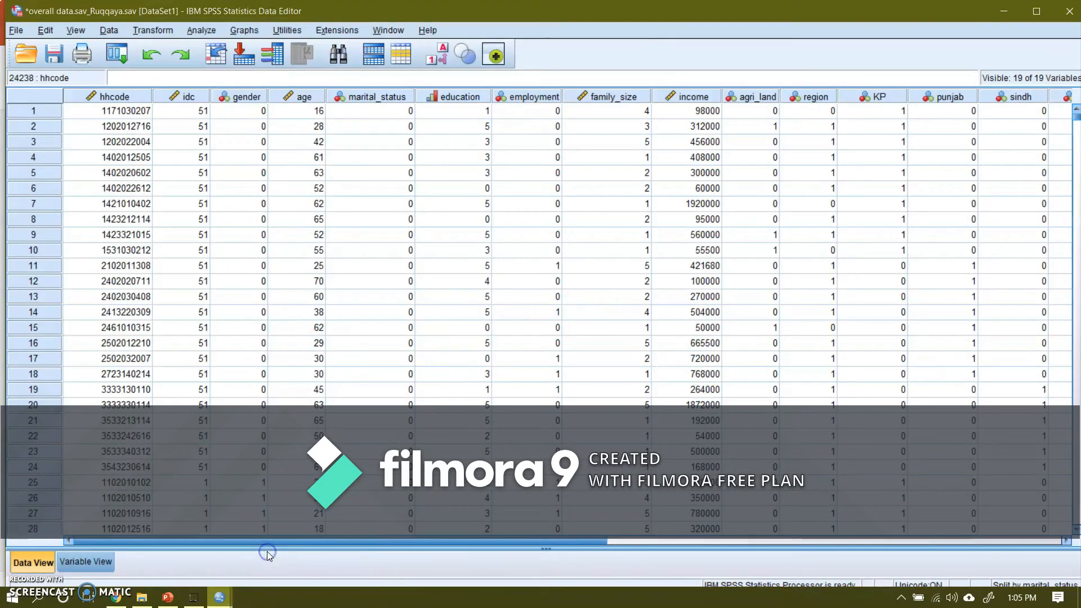
{"action": "left_click", "coordinate": [213, 34]}
{"action": "mouse_move", "coordinate": [282, 65]}
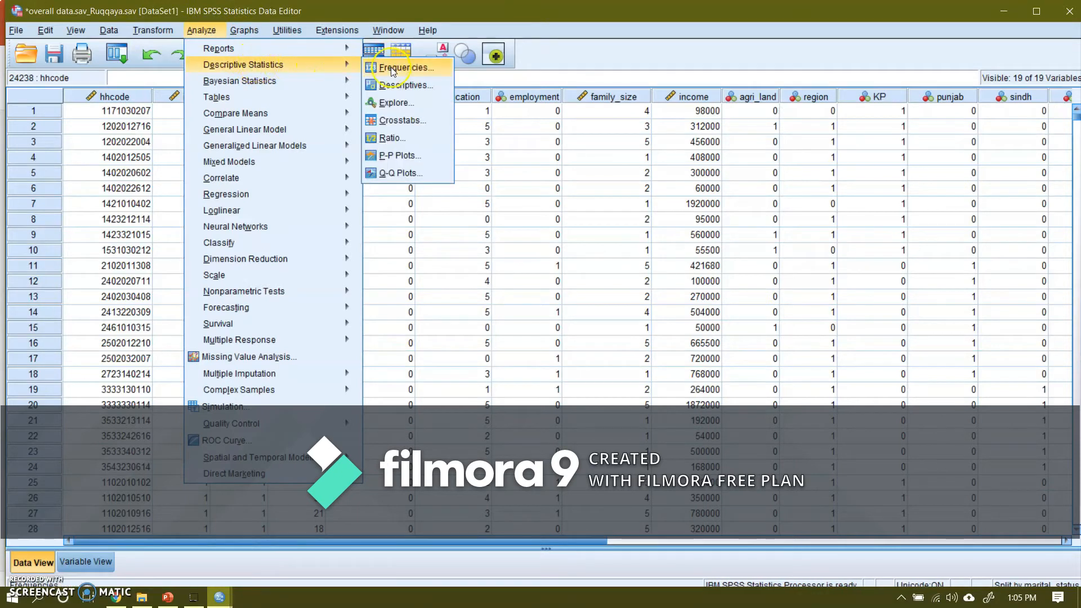
{"action": "left_click", "coordinate": [400, 86]}
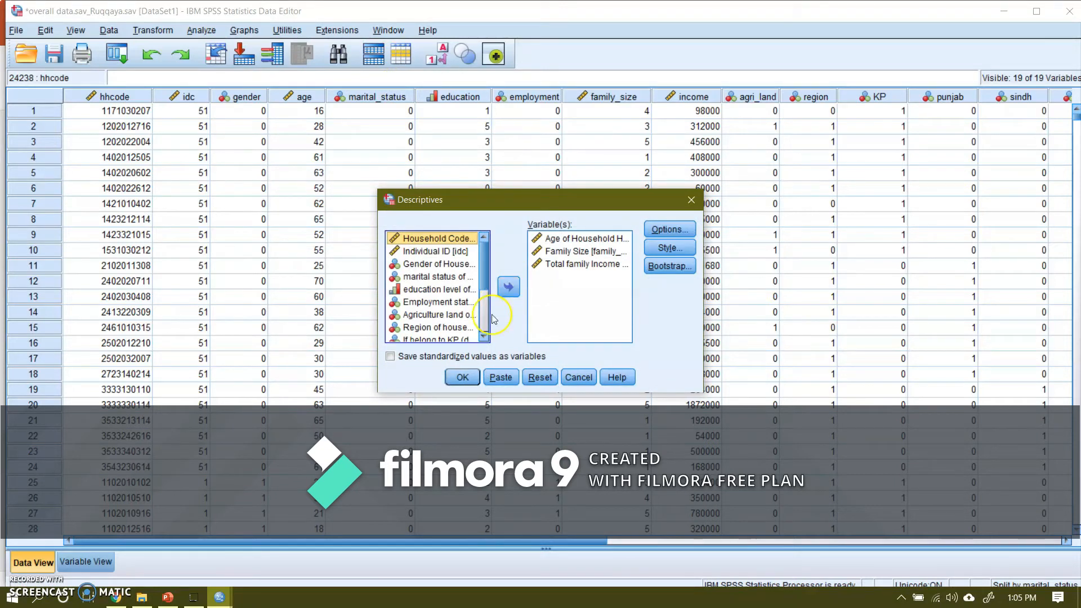
{"action": "left_click", "coordinate": [460, 377]}
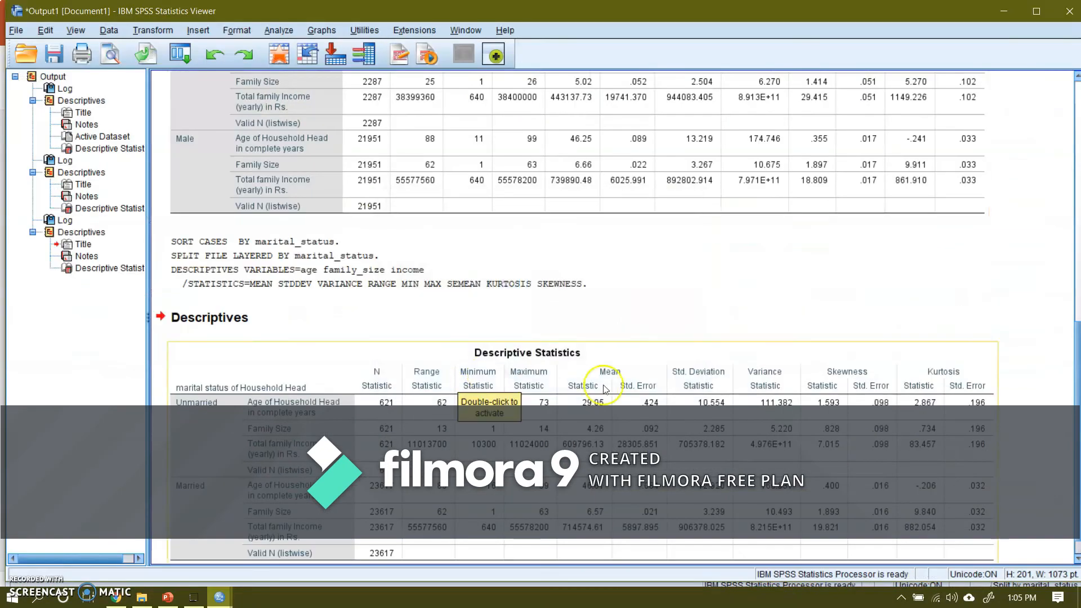
{"action": "left_click", "coordinate": [561, 299]}
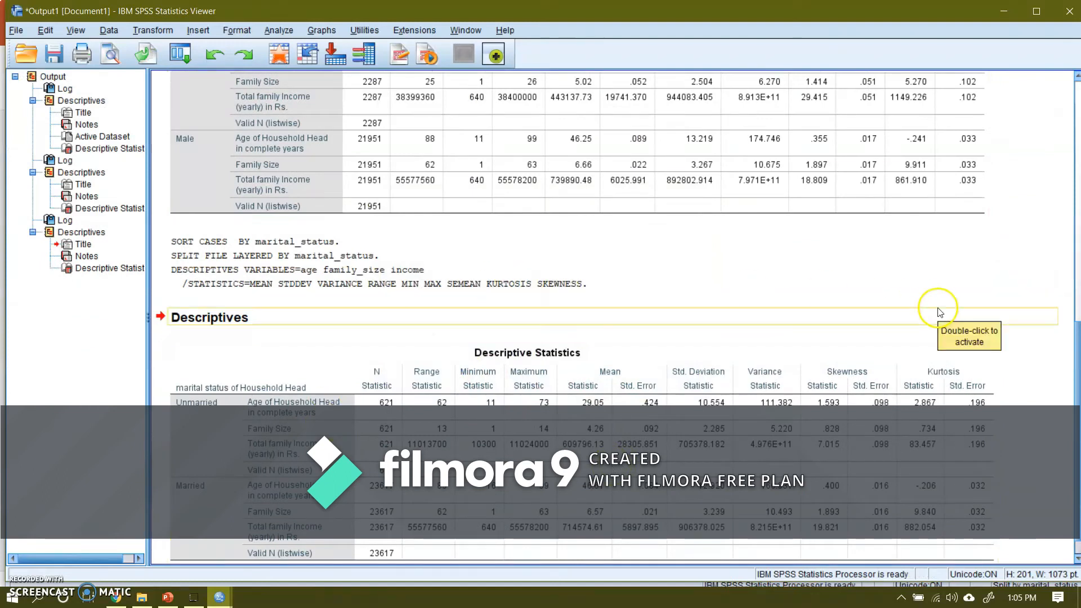
Step: Review the gender-split table, and compare range, minimum, maximum and mean for unmarried and married household heads in the marital-status table
{"action": "scroll", "coordinate": [1077, 359], "scroll_direction": "up", "scroll_amount": 3}
{"action": "scroll", "coordinate": [1077, 359], "scroll_direction": "up", "scroll_amount": 8}
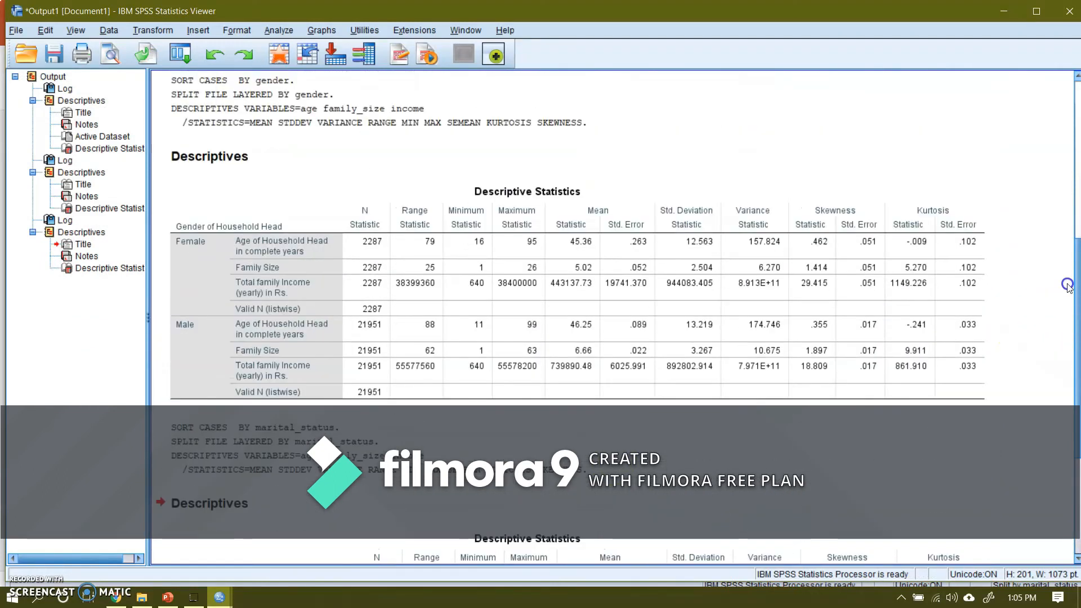
{"action": "left_click", "coordinate": [313, 290]}
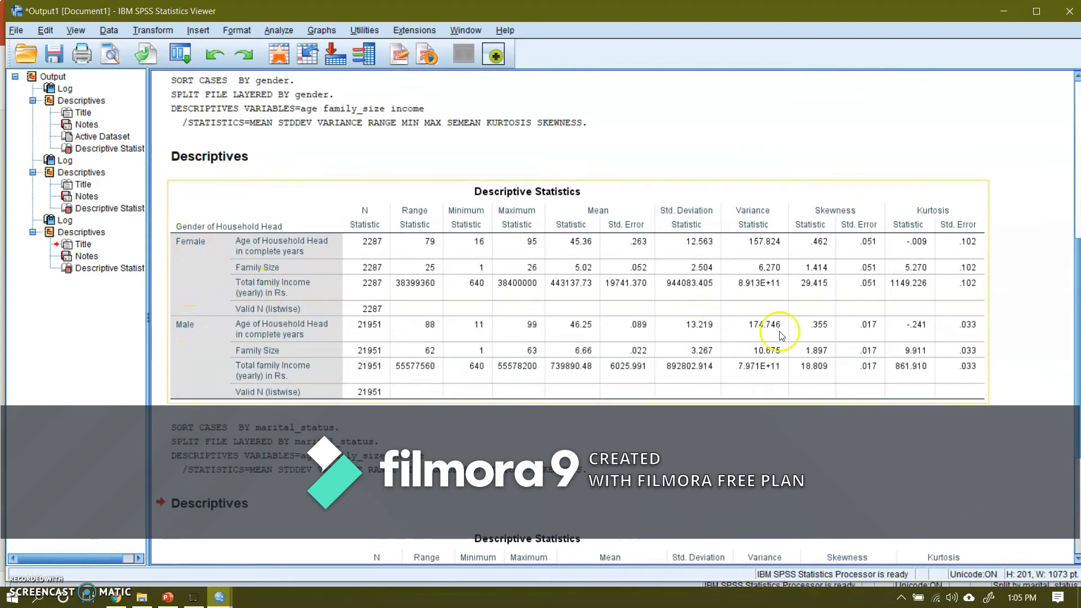
{"action": "scroll", "coordinate": [1073, 366], "scroll_direction": "down", "scroll_amount": 9}
{"action": "scroll", "coordinate": [1077, 392], "scroll_direction": "down", "scroll_amount": 4}
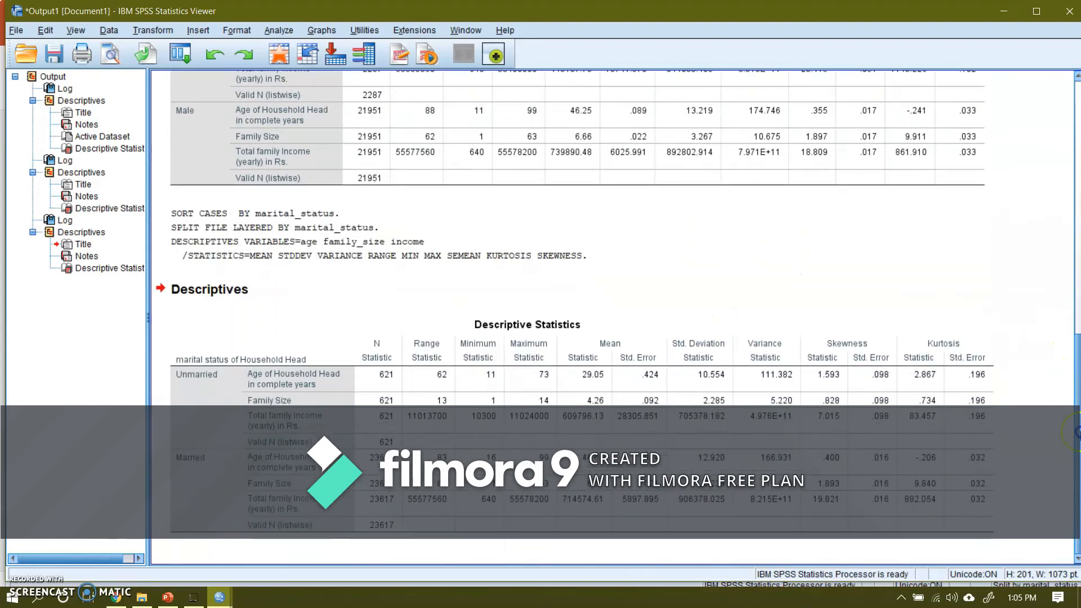
{"action": "left_click", "coordinate": [586, 469]}
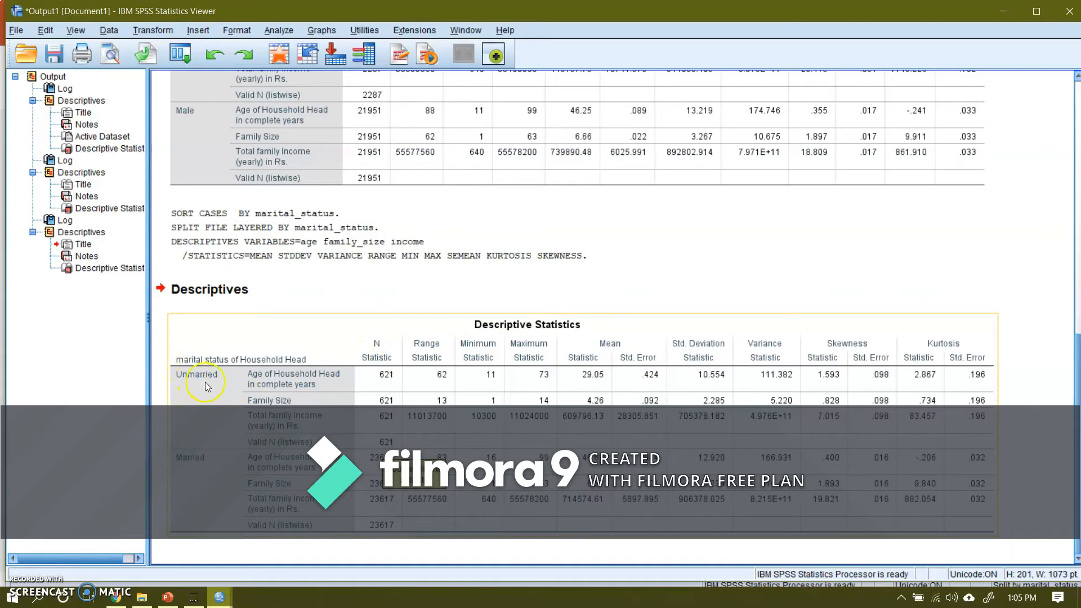
{"action": "left_click", "coordinate": [444, 376]}
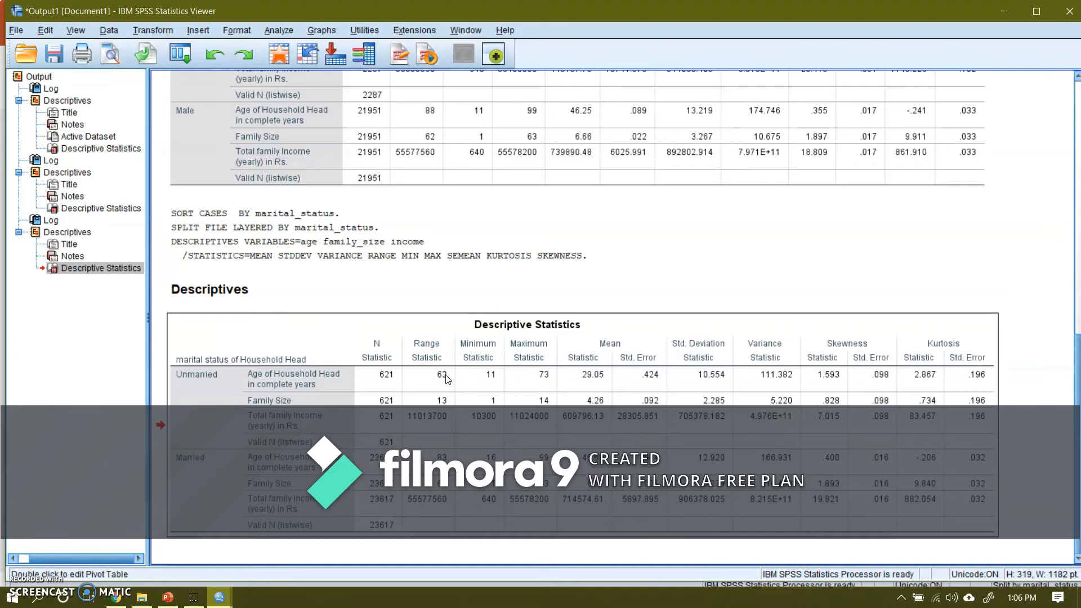
{"action": "left_click", "coordinate": [445, 380]}
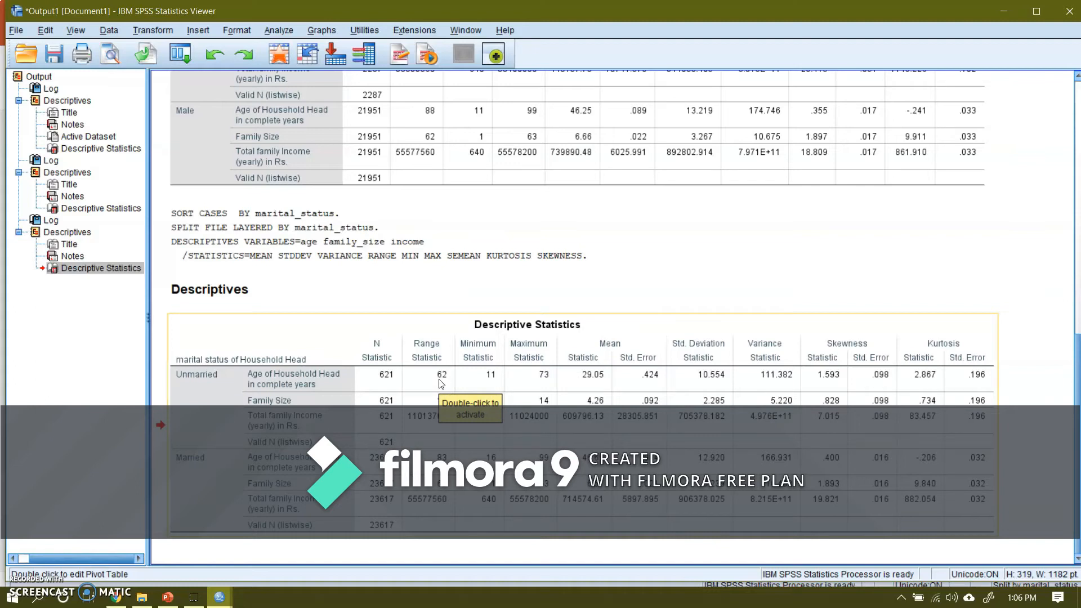
{"action": "left_click", "coordinate": [440, 445]}
{"action": "left_click", "coordinate": [491, 378]}
{"action": "left_click", "coordinate": [490, 452]}
{"action": "left_click", "coordinate": [544, 382]}
{"action": "left_click", "coordinate": [547, 446]}
{"action": "left_click", "coordinate": [593, 378]}
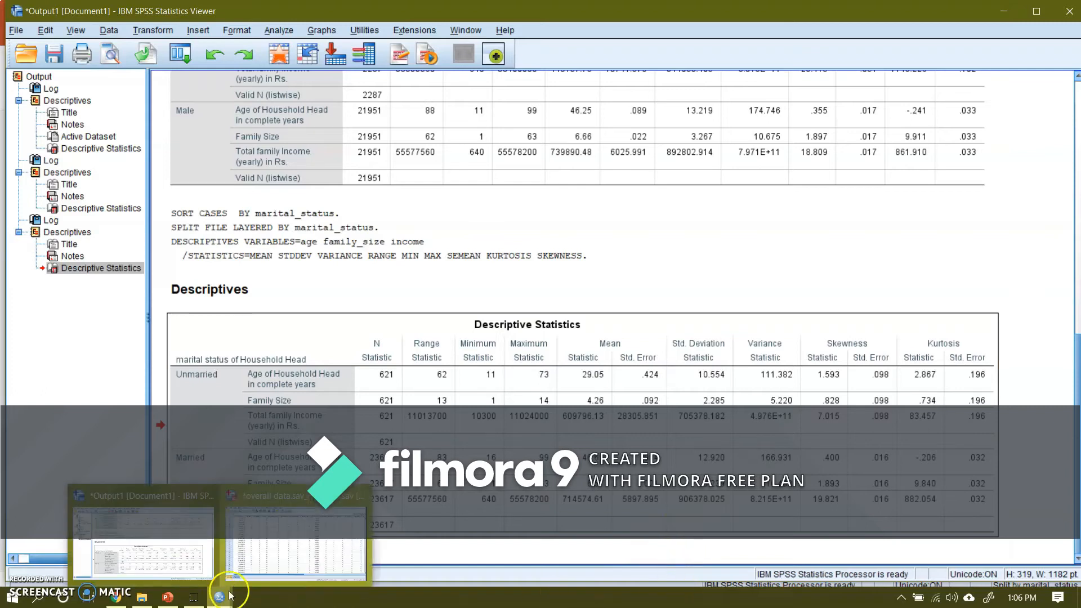
Step: Replace marital status with Employment status of Household Head as the split-file grouping variable, keeping Compare groups and sorting by grouping variables
{"action": "left_click", "coordinate": [282, 544]}
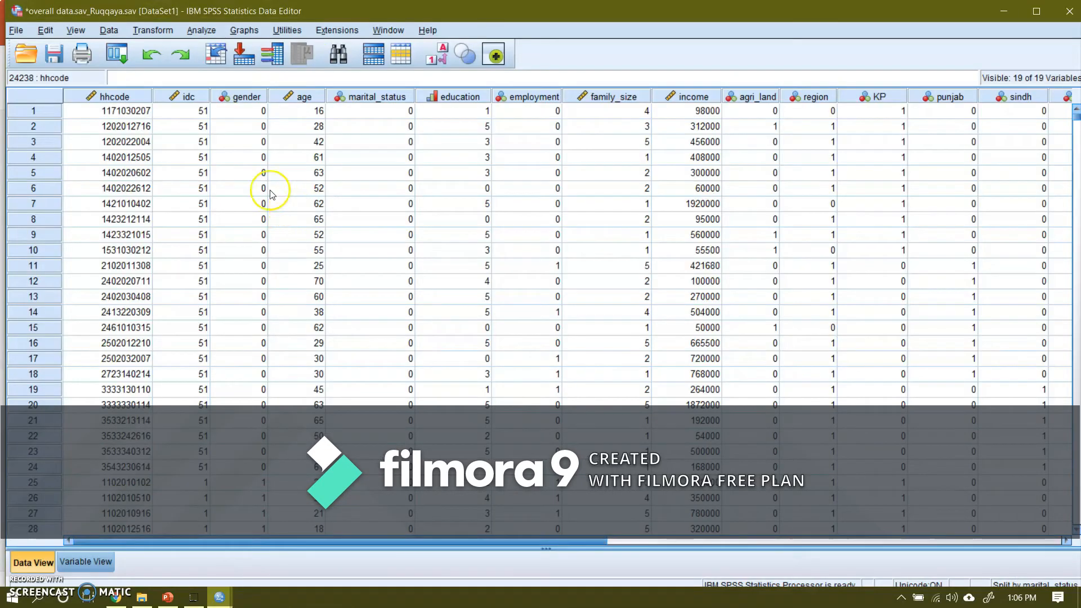
{"action": "left_click", "coordinate": [109, 33]}
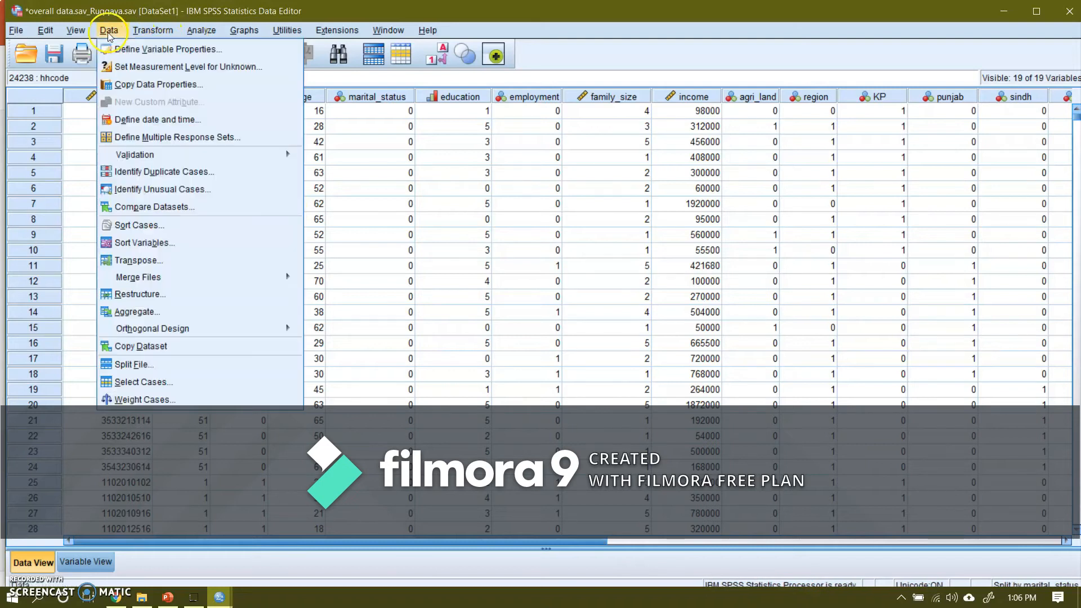
{"action": "left_click", "coordinate": [152, 370]}
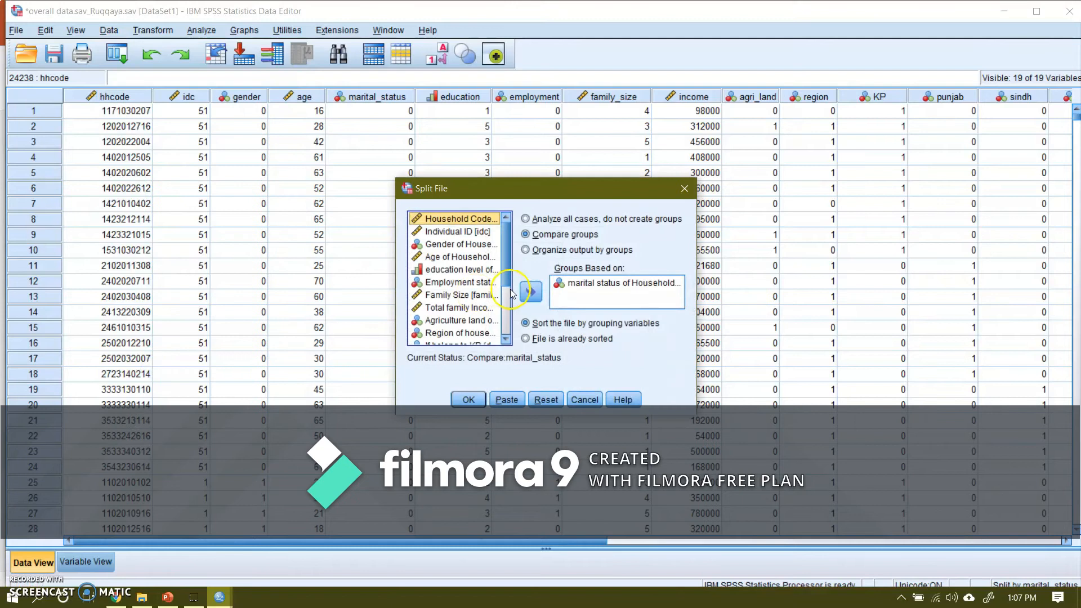
{"action": "left_click", "coordinate": [580, 283]}
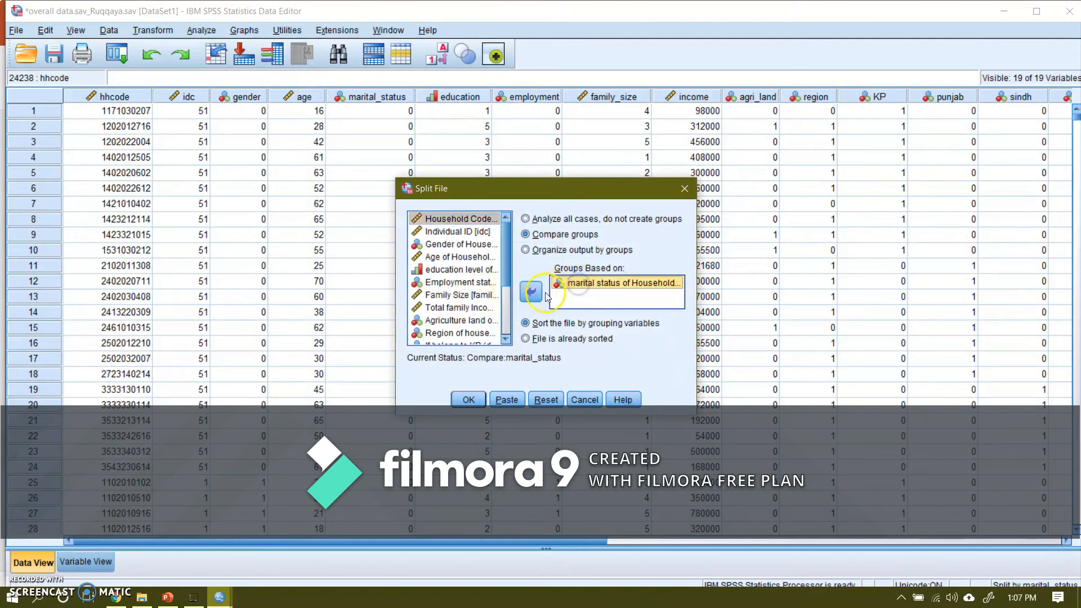
{"action": "left_click", "coordinate": [530, 293]}
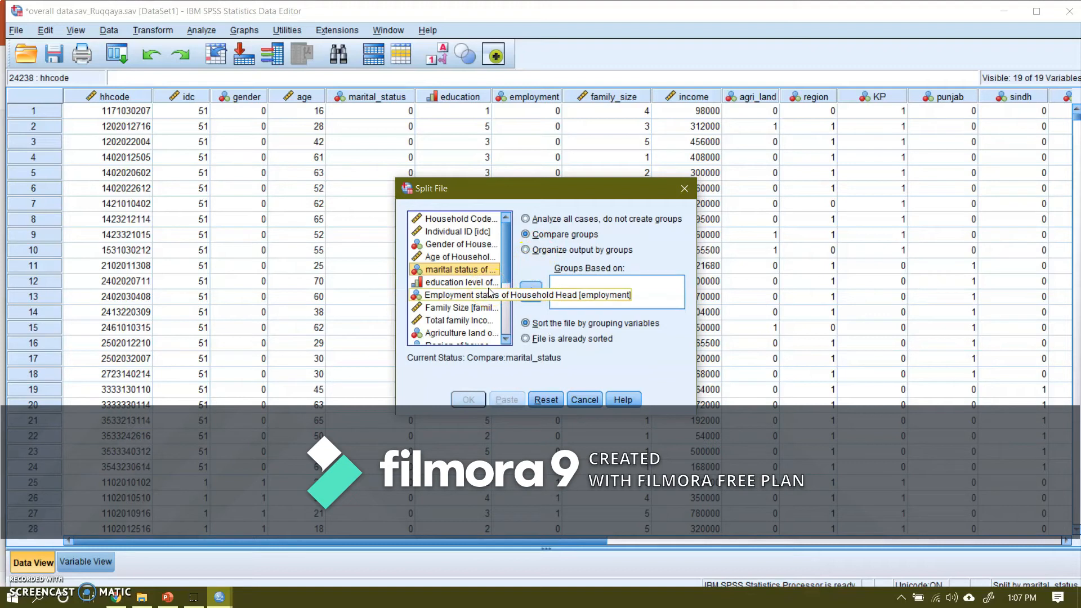
{"action": "left_click", "coordinate": [458, 297]}
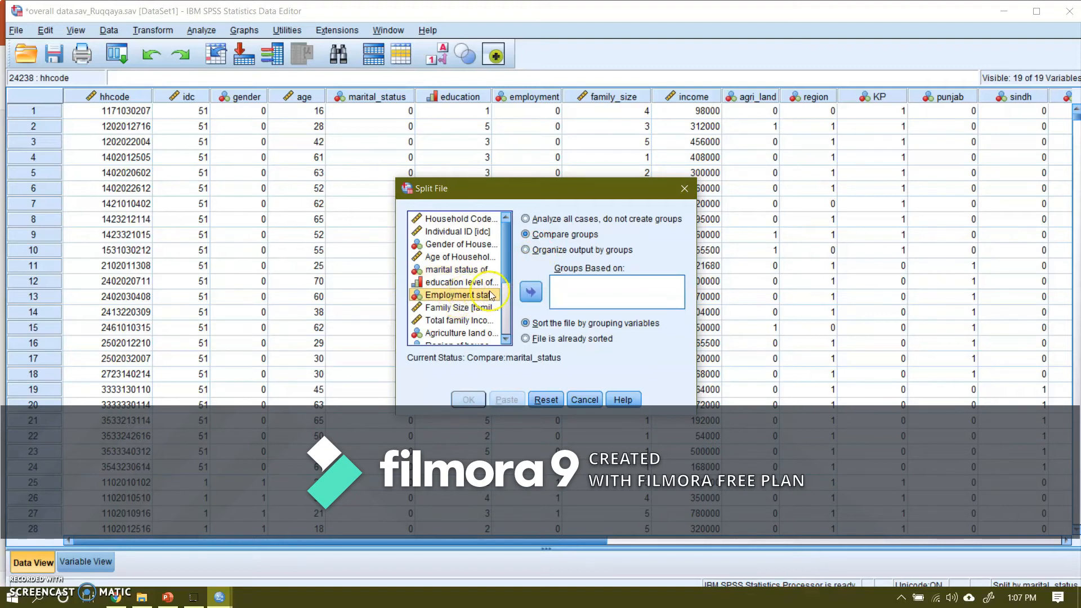
{"action": "left_click", "coordinate": [531, 291]}
{"action": "left_click", "coordinate": [468, 399]}
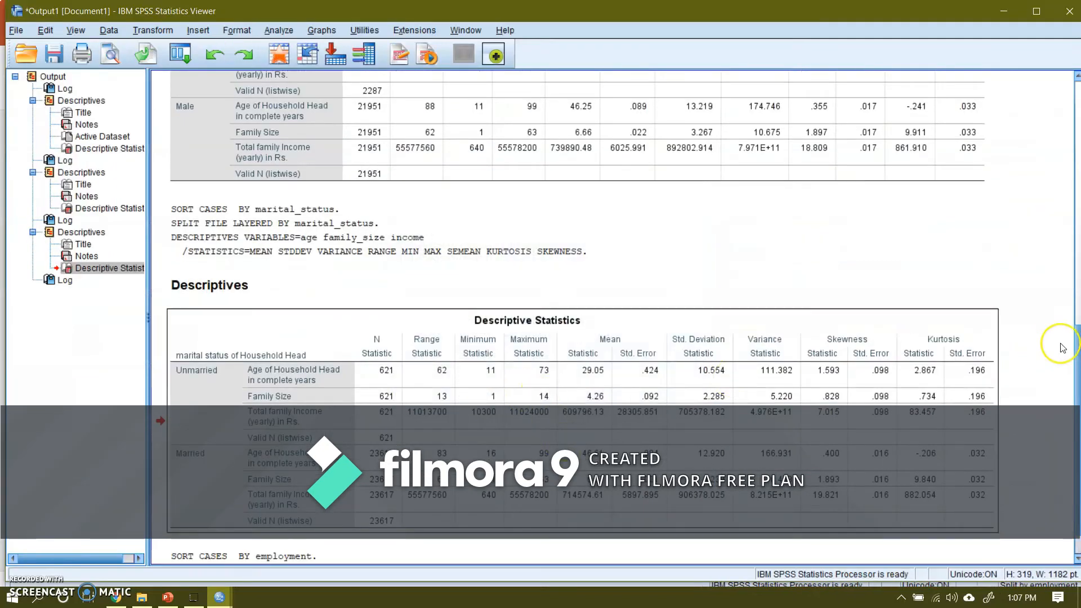
{"action": "scroll", "coordinate": [1076, 339], "scroll_direction": "down", "scroll_amount": 1}
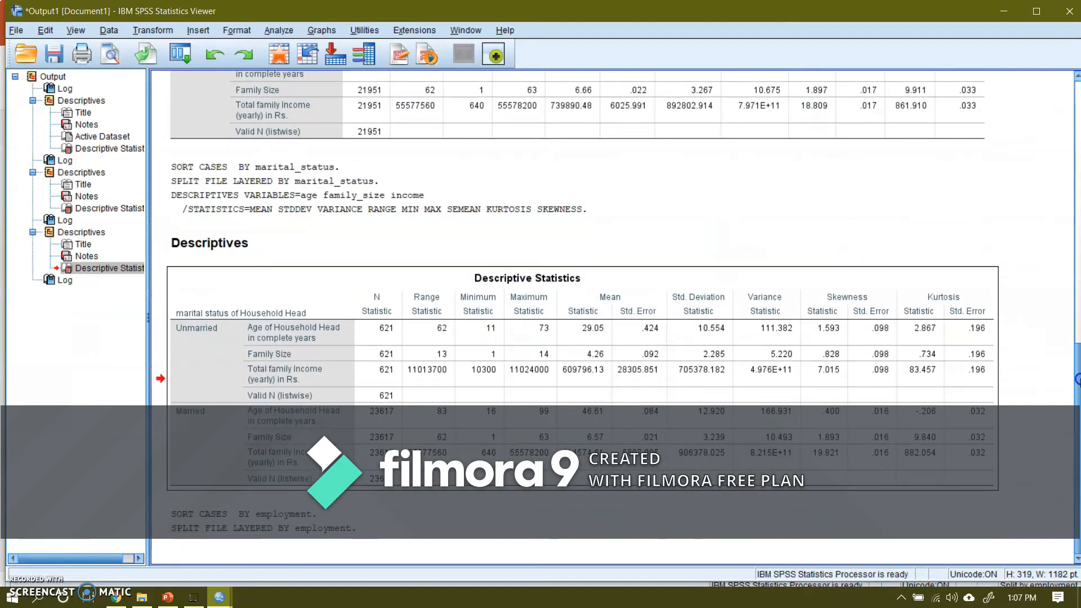
Step: Rerun the Descriptives analysis for age, family size and total family income on the dataset split by employment status
{"action": "mouse_move", "coordinate": [222, 597]}
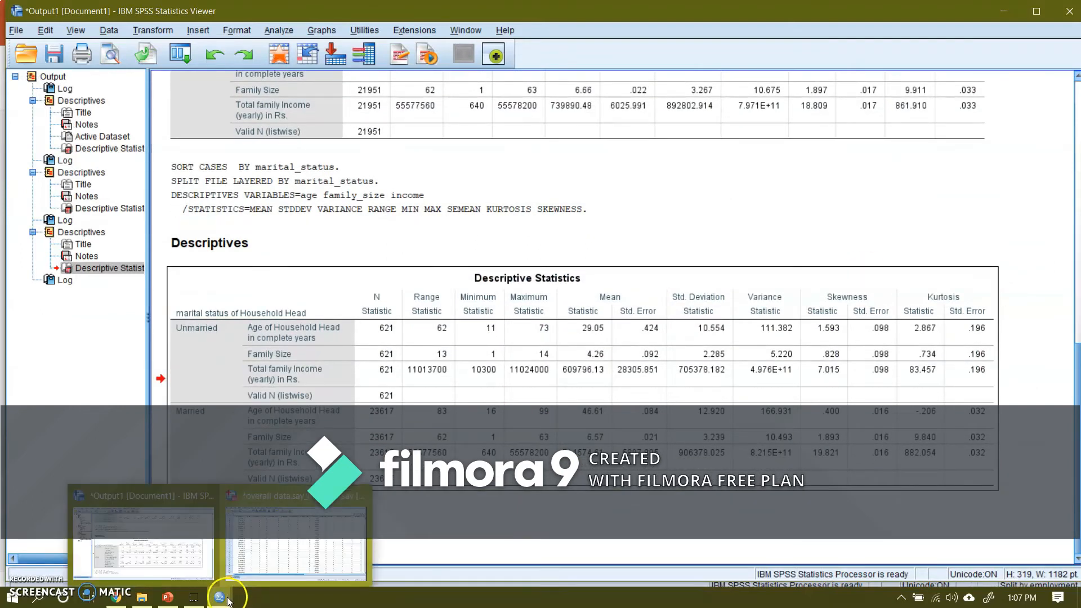
{"action": "left_click", "coordinate": [281, 542]}
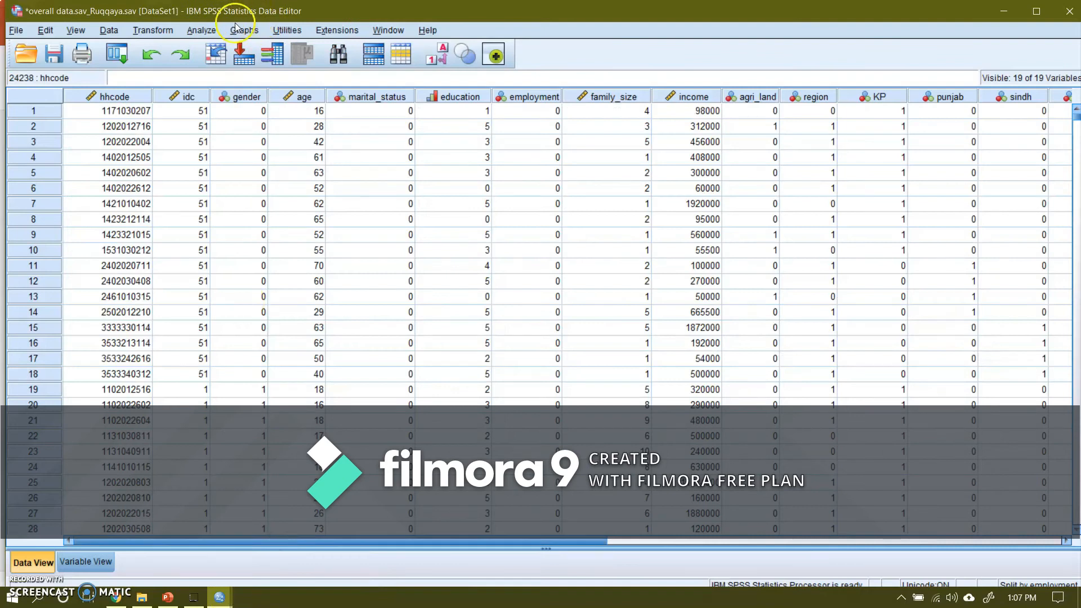
{"action": "left_click", "coordinate": [208, 30]}
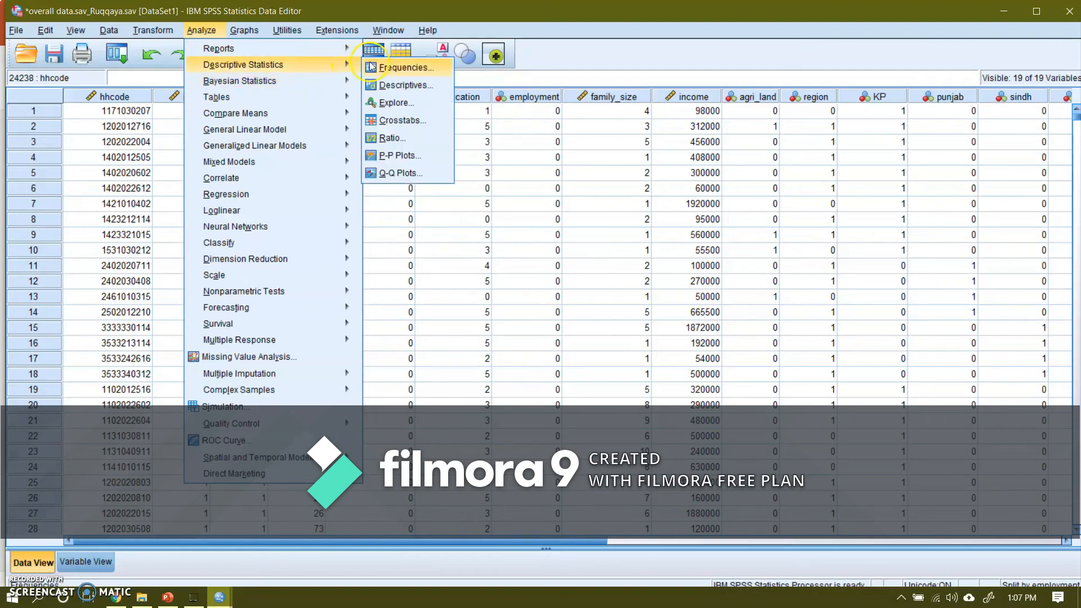
{"action": "left_click", "coordinate": [316, 67]}
{"action": "left_click", "coordinate": [405, 85]}
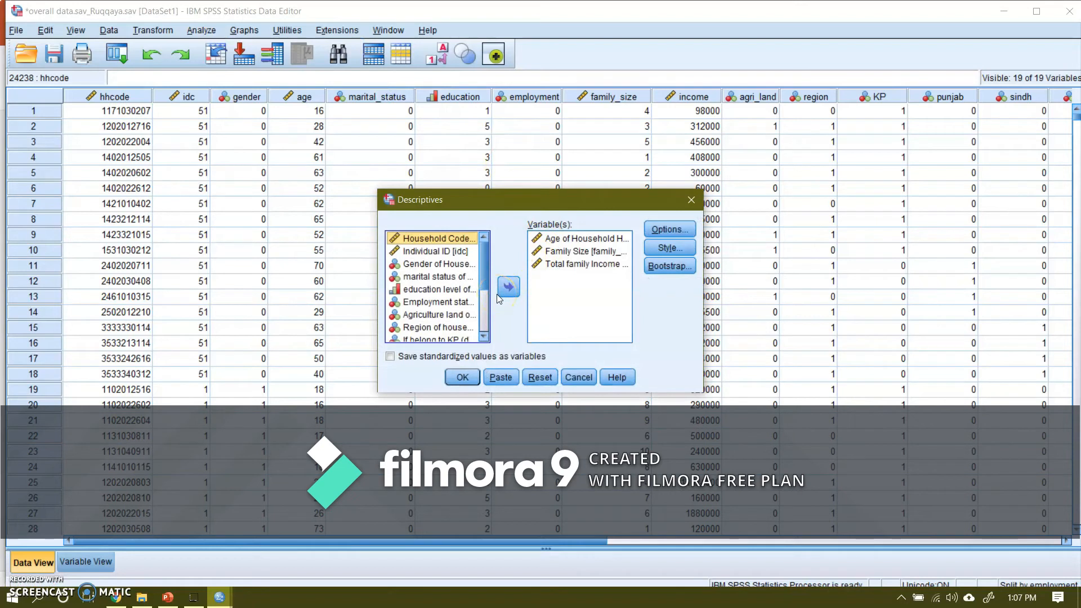
{"action": "left_click", "coordinate": [463, 378]}
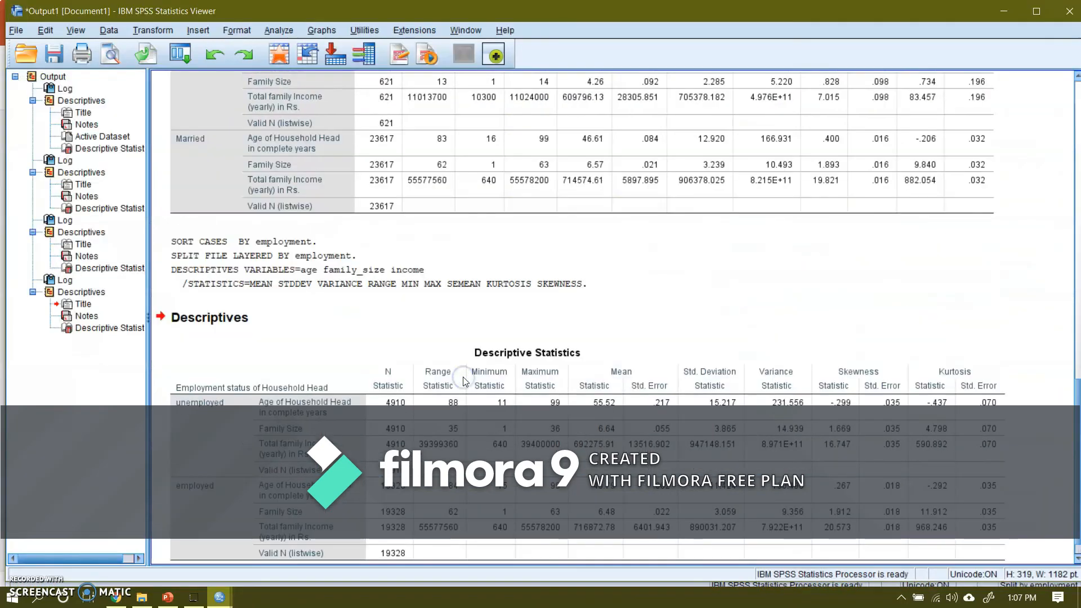
{"action": "left_click", "coordinate": [655, 375]}
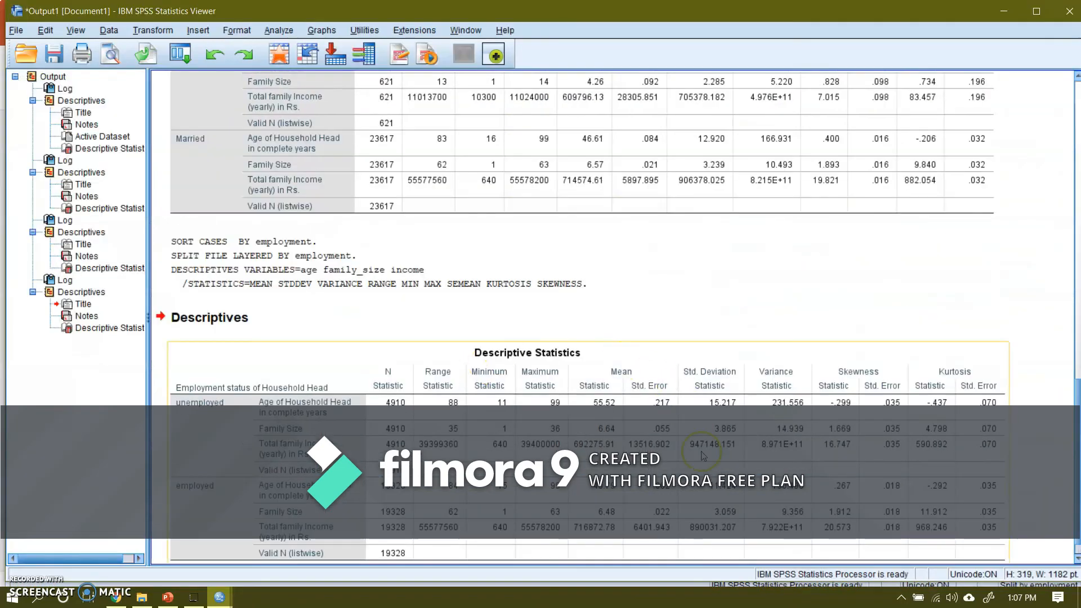
Step: Compare the statistics of unemployed and employed household heads, and review the marital-status, gender and overall descriptive tables
{"action": "left_click", "coordinate": [1070, 376]}
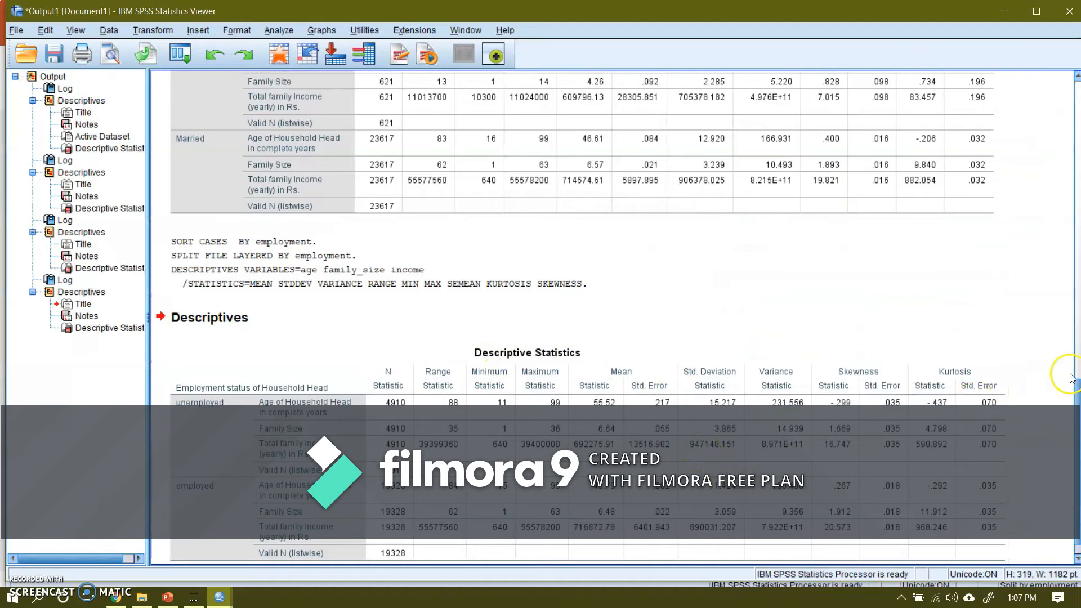
{"action": "left_click", "coordinate": [820, 393]}
{"action": "left_click", "coordinate": [568, 433]}
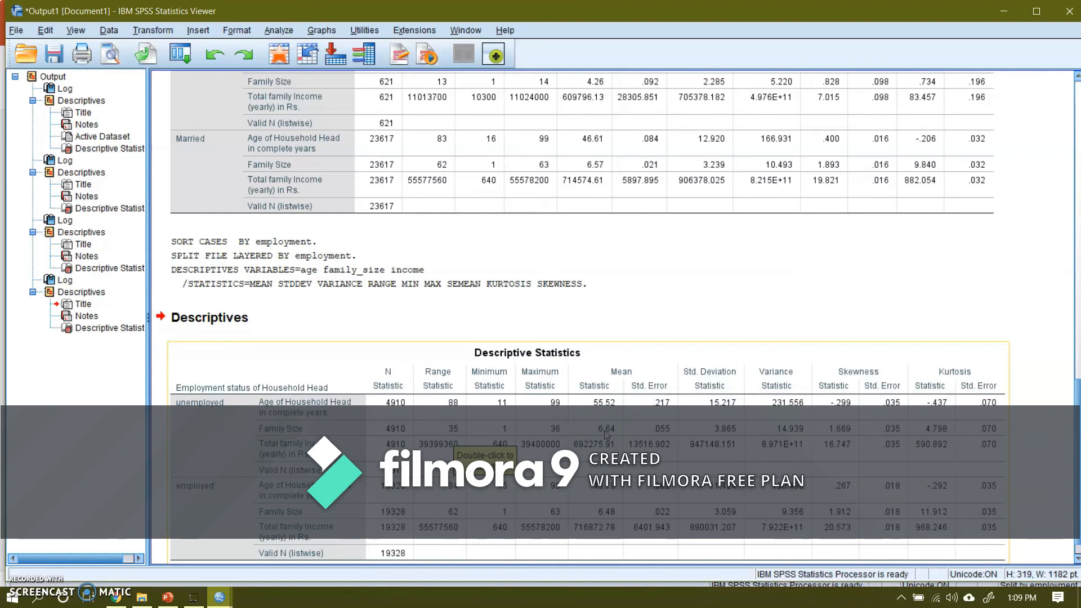
{"action": "left_click", "coordinate": [605, 509]}
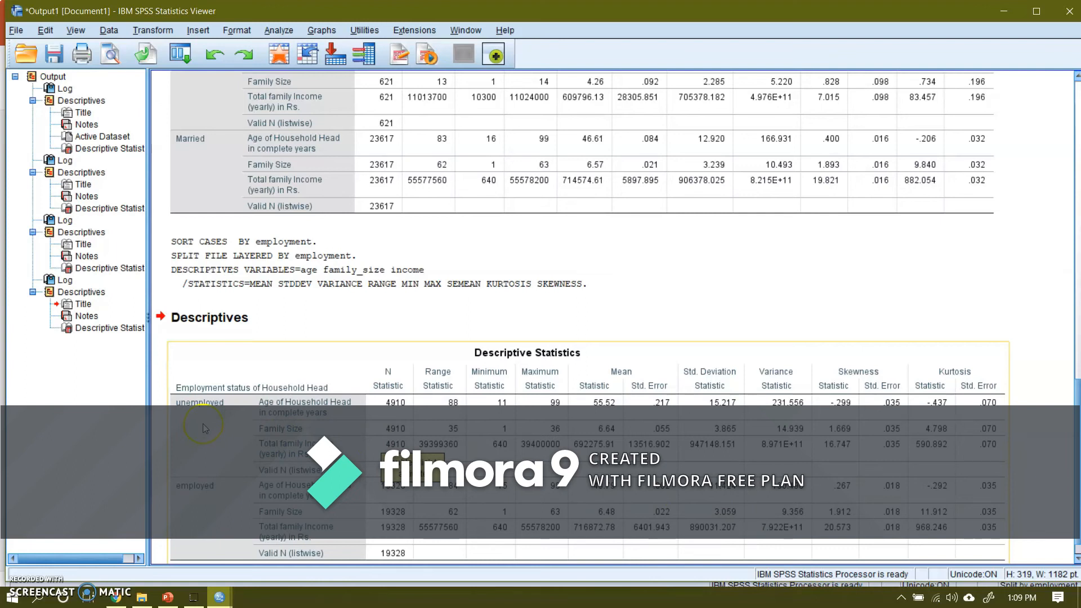
{"action": "scroll", "coordinate": [1069, 365], "scroll_direction": "up", "scroll_amount": 3}
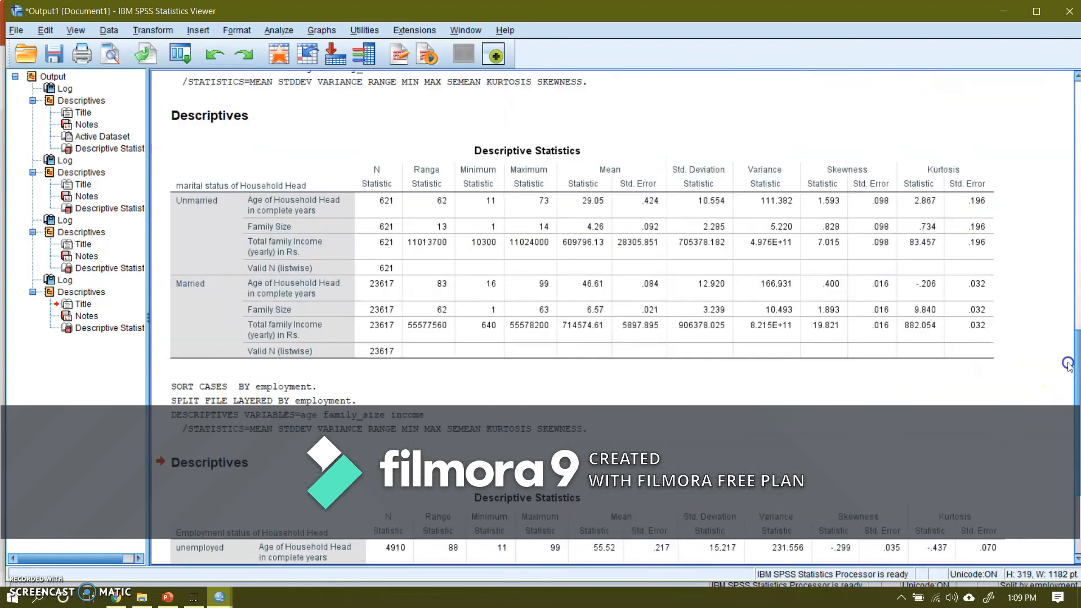
{"action": "scroll", "coordinate": [1068, 365], "scroll_direction": "up", "scroll_amount": 1}
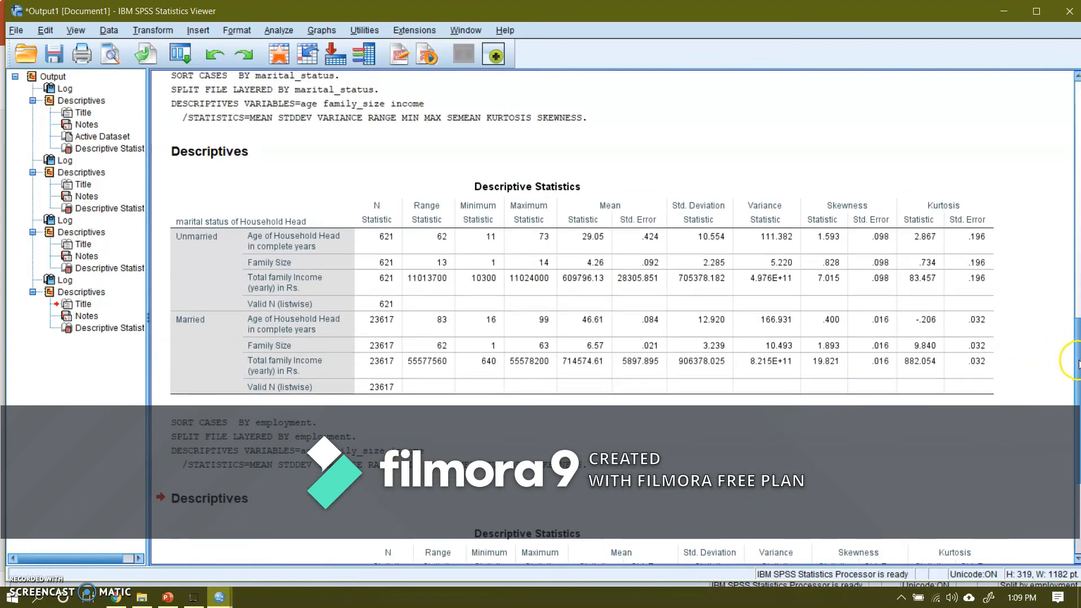
{"action": "scroll", "coordinate": [1079, 364], "scroll_direction": "up", "scroll_amount": 6}
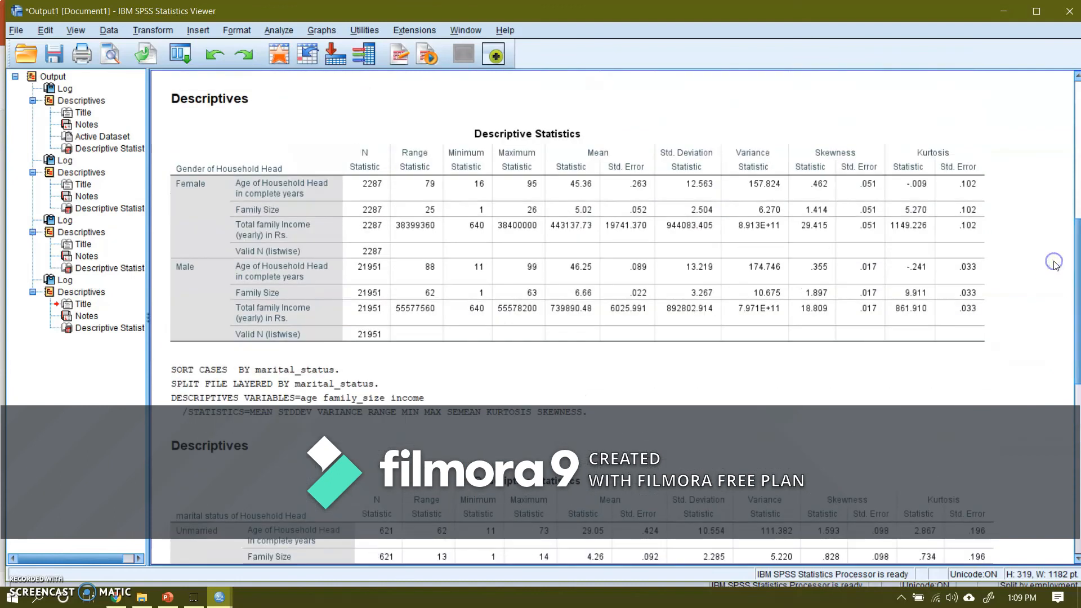
{"action": "scroll", "coordinate": [1067, 145], "scroll_direction": "up", "scroll_amount": 8}
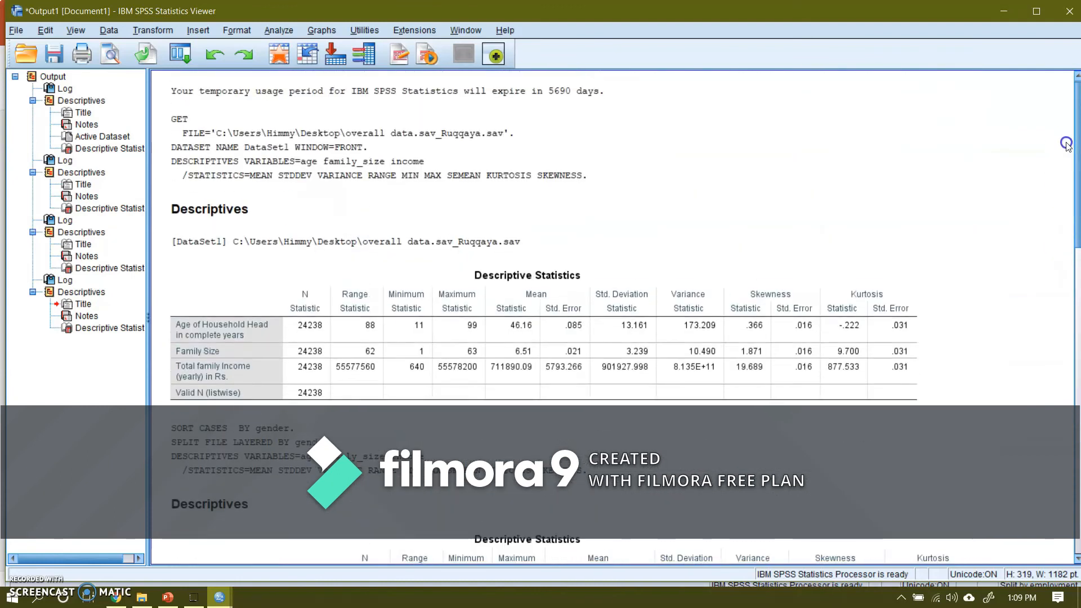
{"action": "scroll", "coordinate": [1067, 144], "scroll_direction": "down", "scroll_amount": 18}
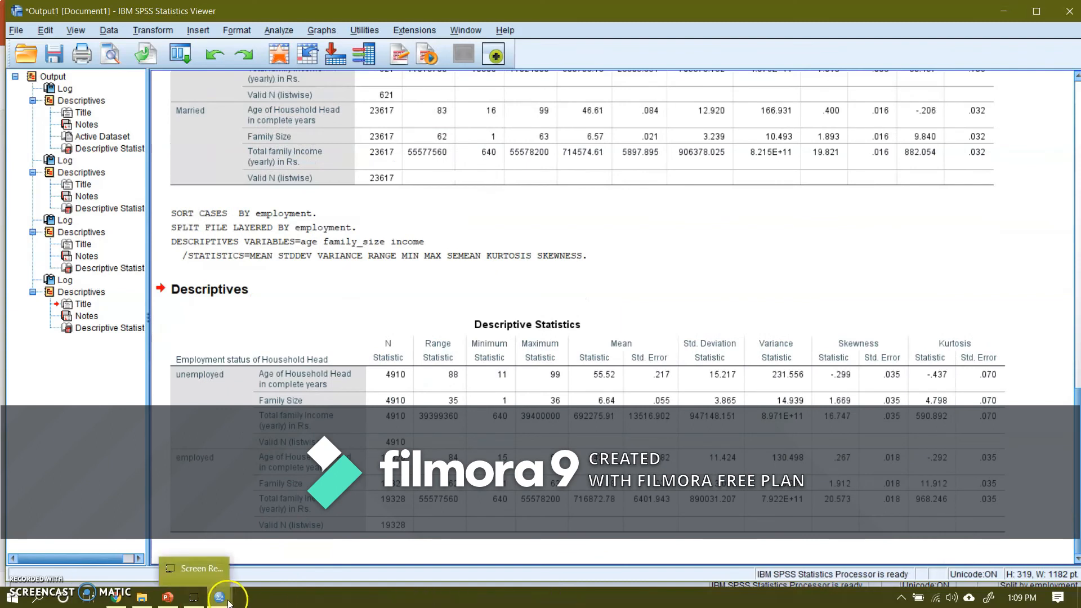
Step: Remove Employment status from the split-file grouping and turn splitting off by choosing Analyze all cases, do not create groups
{"action": "mouse_move", "coordinate": [224, 603]}
{"action": "left_click", "coordinate": [273, 551]}
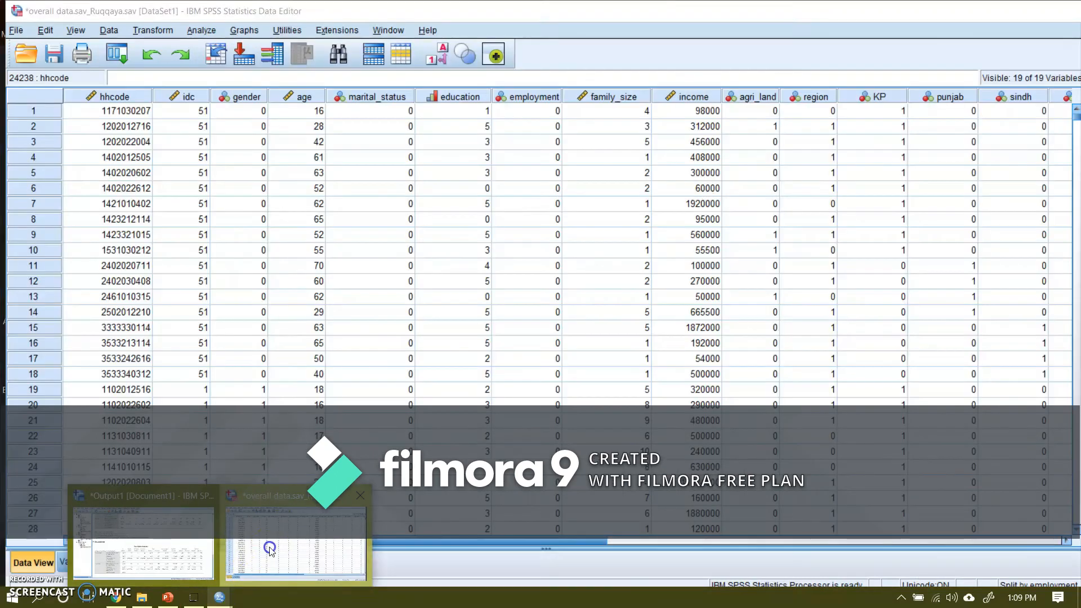
{"action": "left_click", "coordinate": [107, 31]}
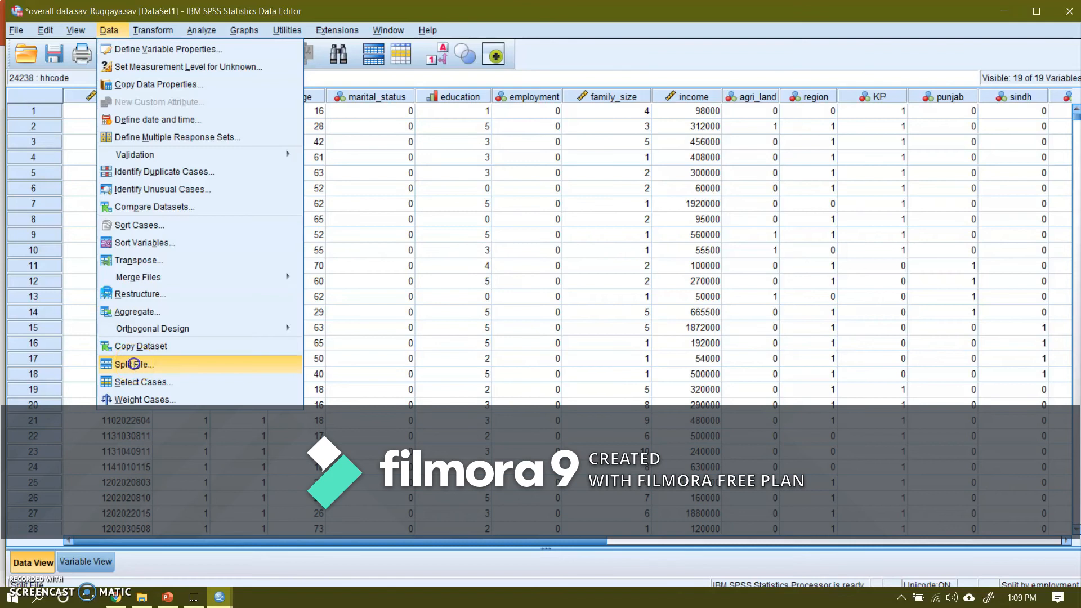
{"action": "left_click", "coordinate": [134, 364]}
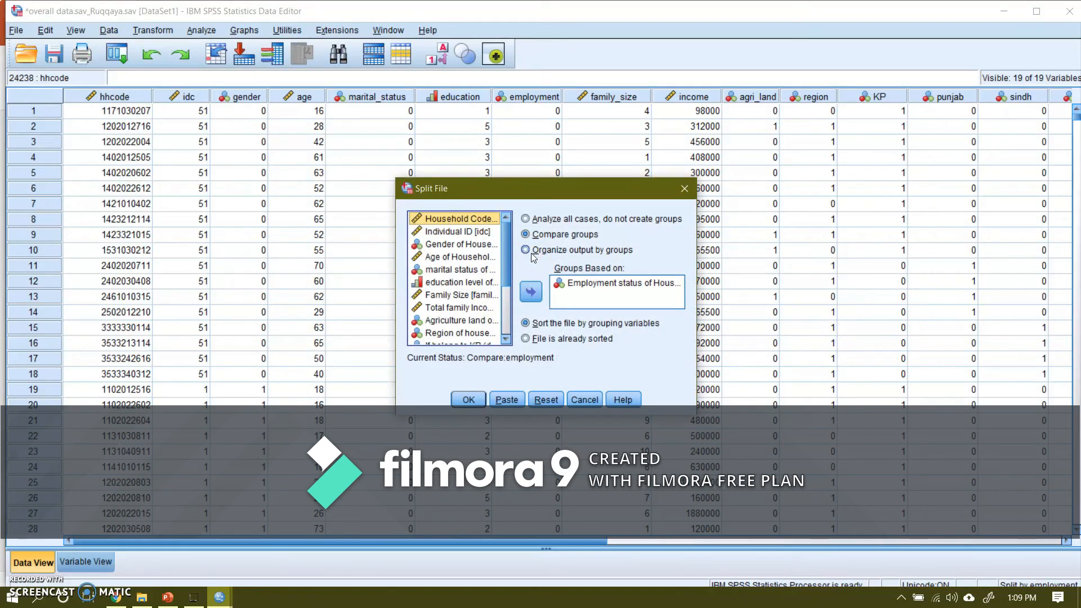
{"action": "left_click", "coordinate": [576, 290]}
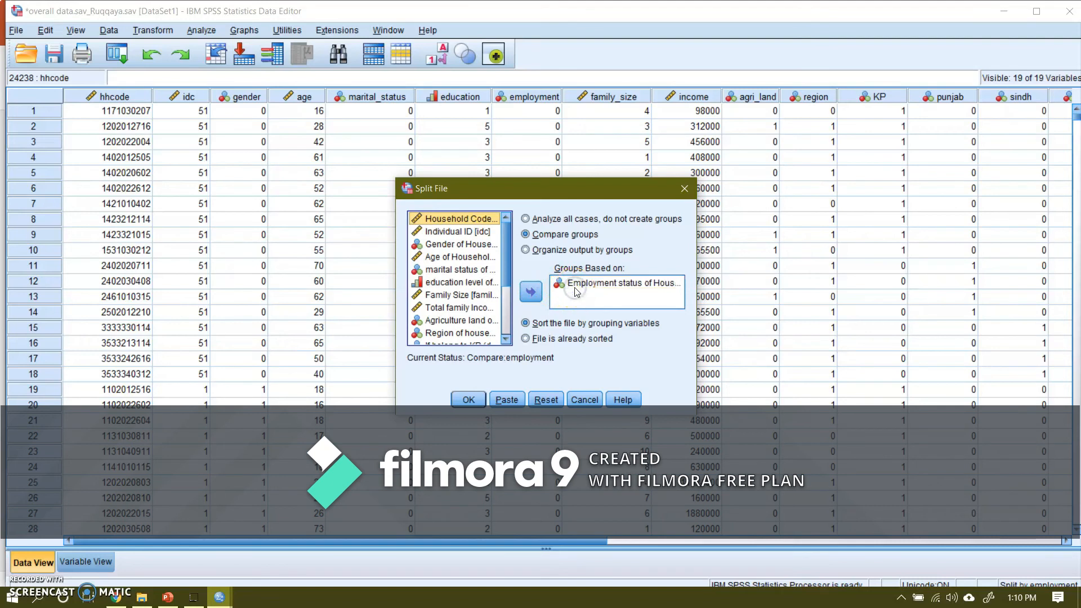
{"action": "left_click", "coordinate": [531, 292]}
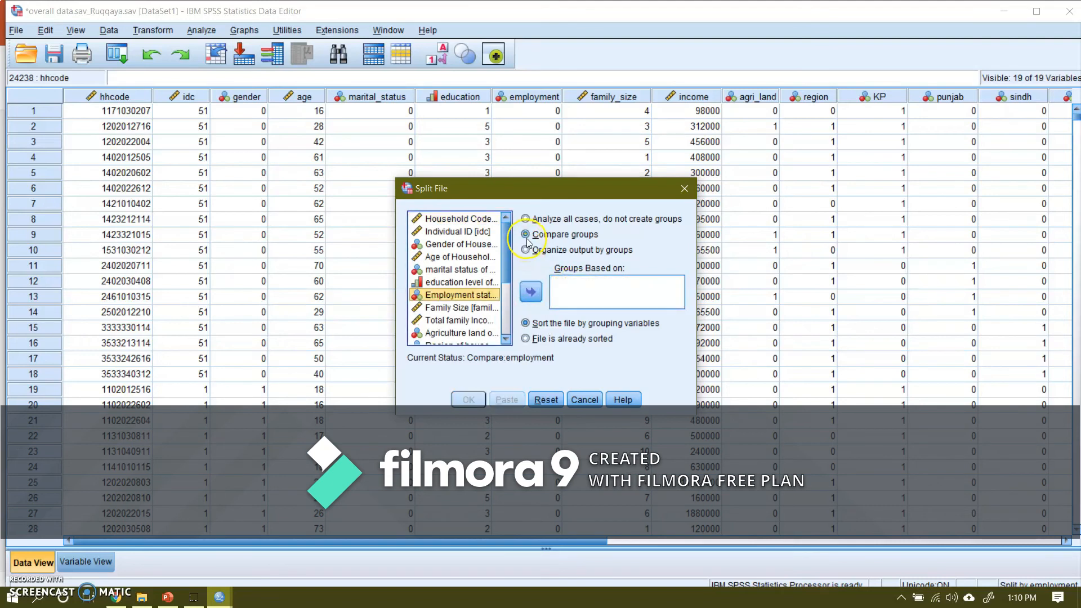
{"action": "left_click", "coordinate": [421, 176]}
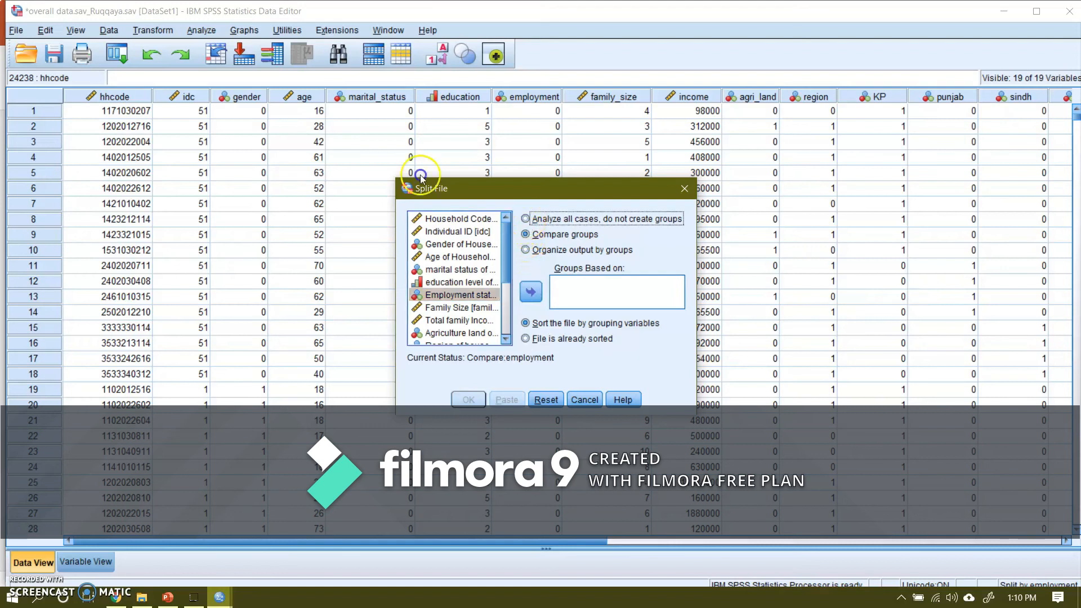
{"action": "left_click", "coordinate": [545, 221]}
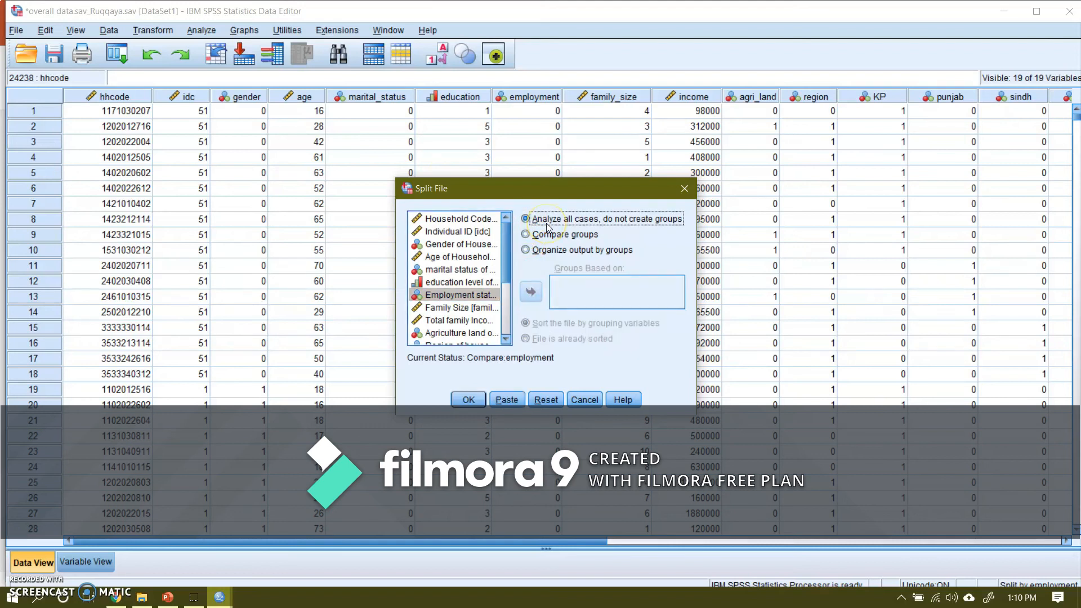
{"action": "left_click", "coordinate": [460, 405]}
{"action": "left_click", "coordinate": [465, 401]}
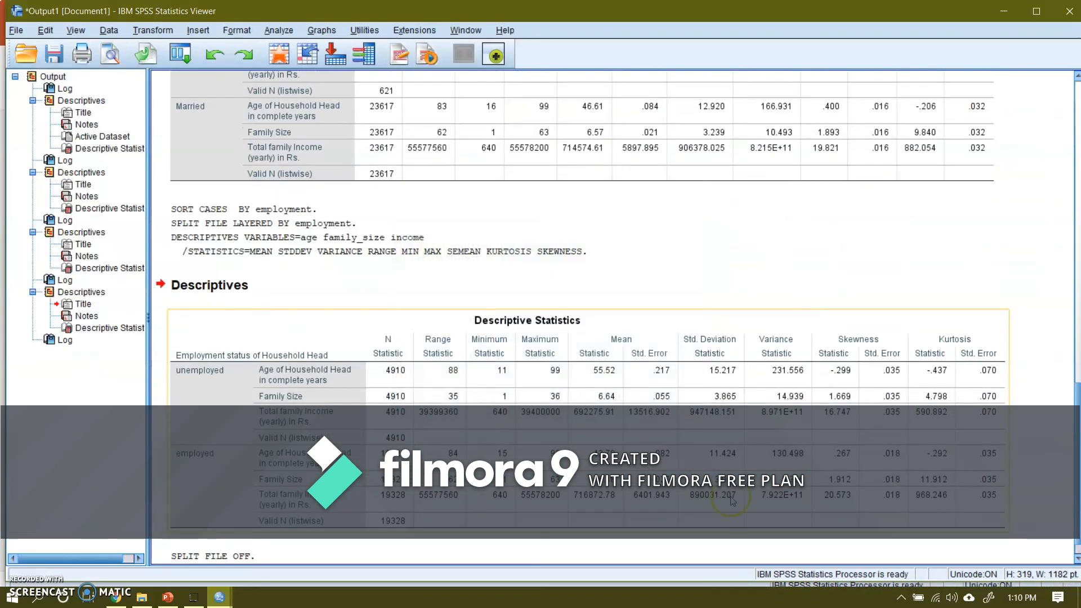
{"action": "left_click_drag", "start_coordinate": [1078, 457], "coordinate": [1078, 467]}
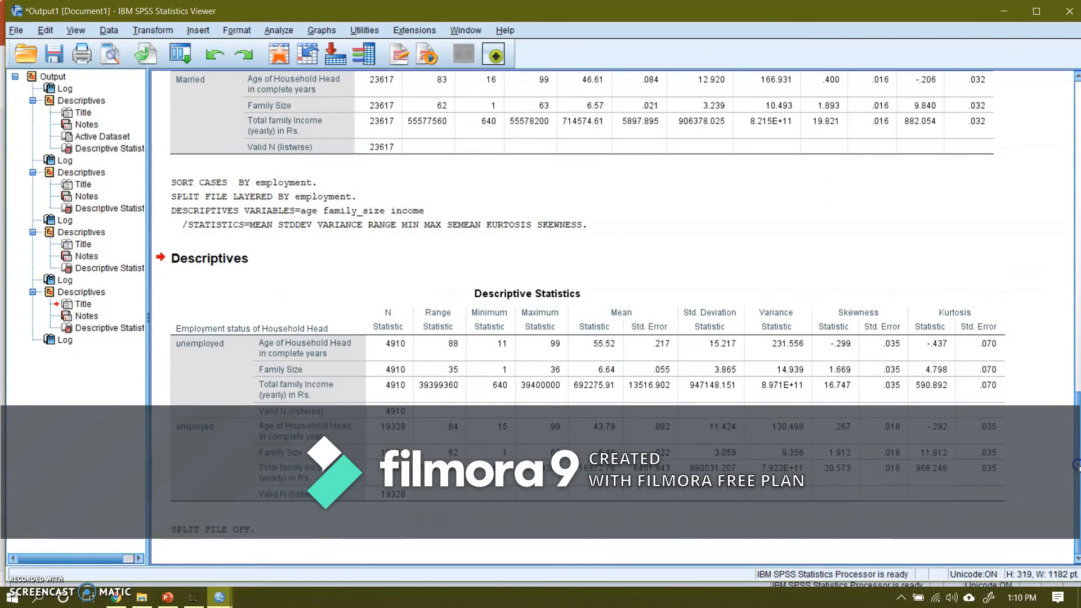
{"action": "left_click", "coordinate": [206, 535]}
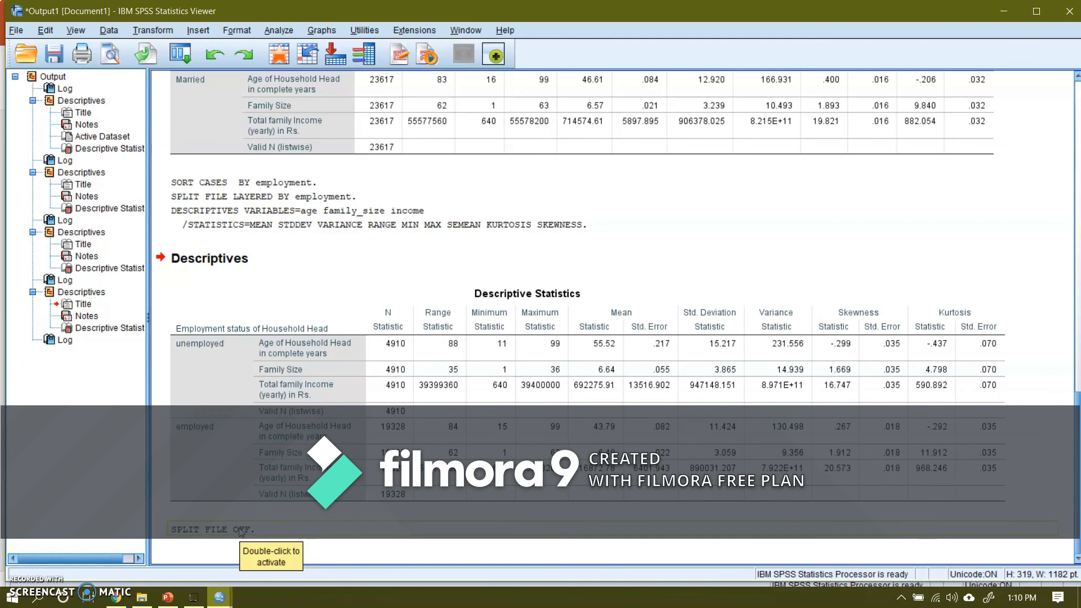
Step: Remove Age of Household Head and Family Size from the Descriptives variables, keeping only Total family Income
{"action": "left_click", "coordinate": [219, 597]}
{"action": "left_click", "coordinate": [284, 553]}
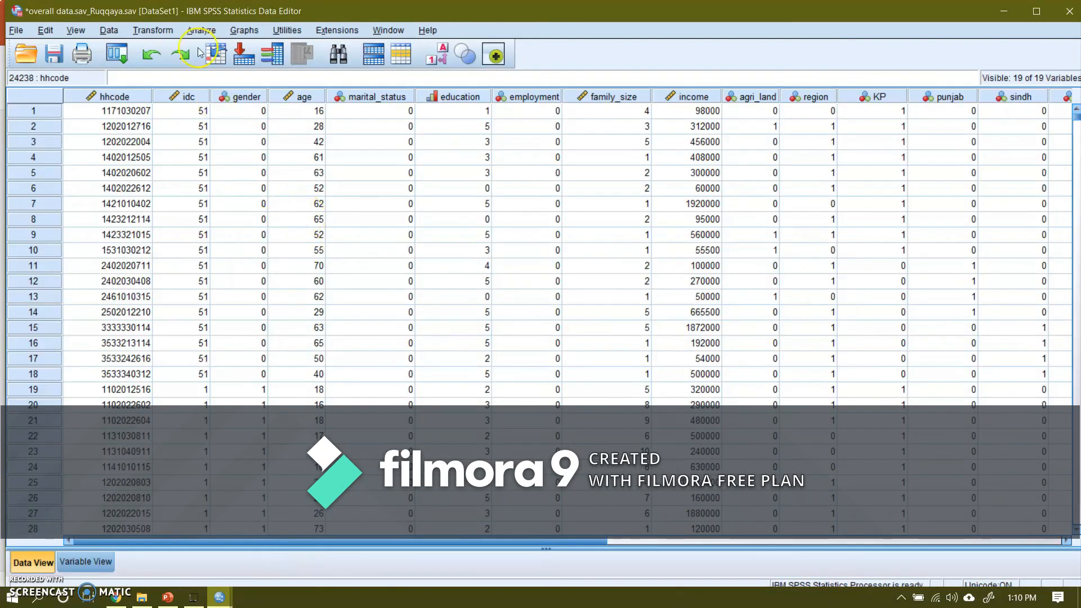
{"action": "left_click", "coordinate": [195, 29]}
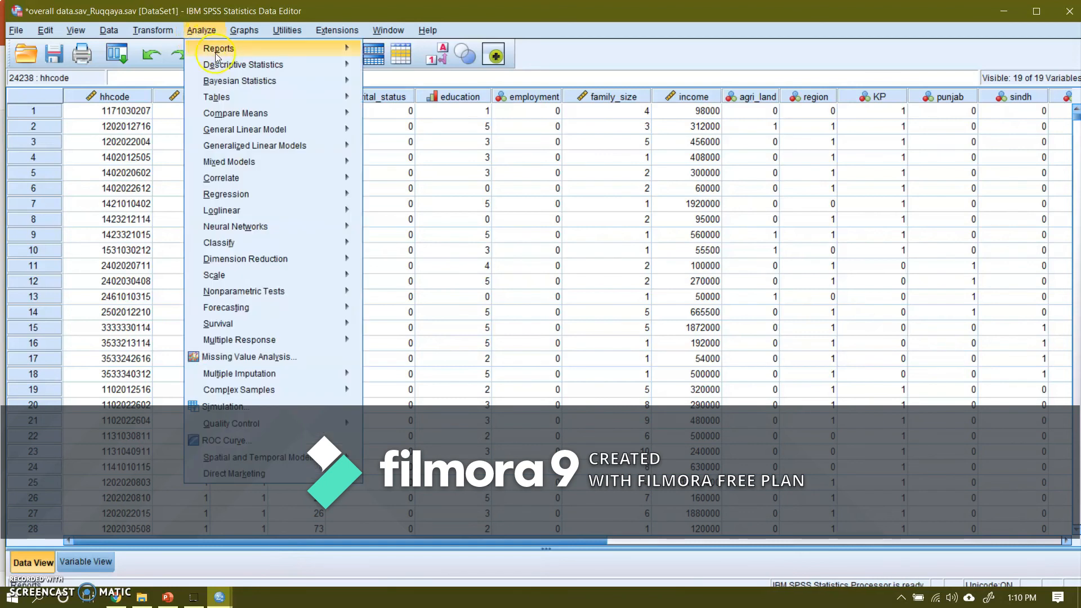
{"action": "mouse_move", "coordinate": [237, 66]}
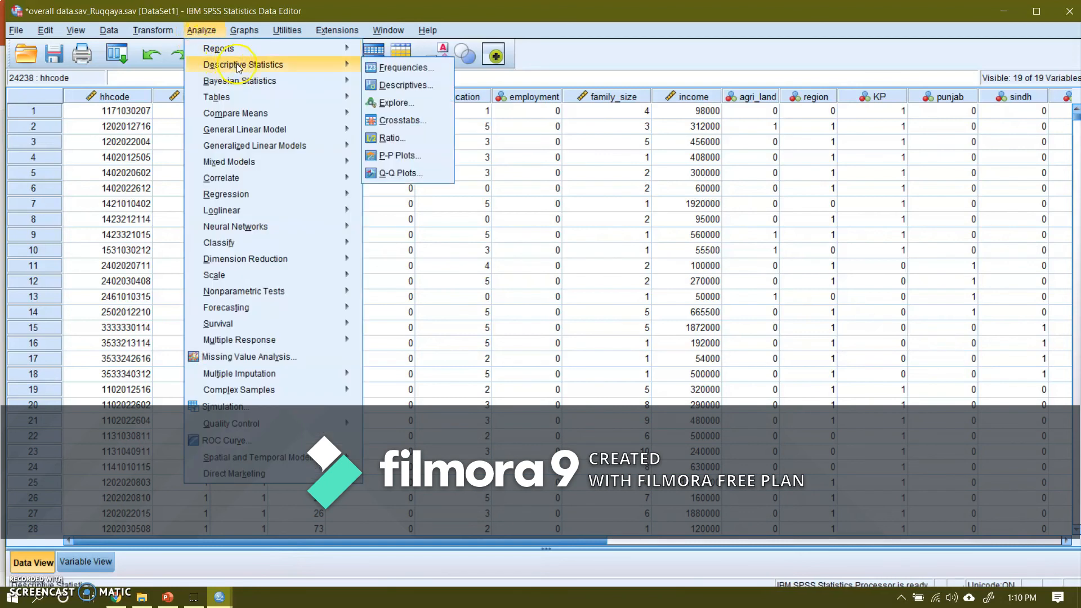
{"action": "left_click", "coordinate": [397, 86]}
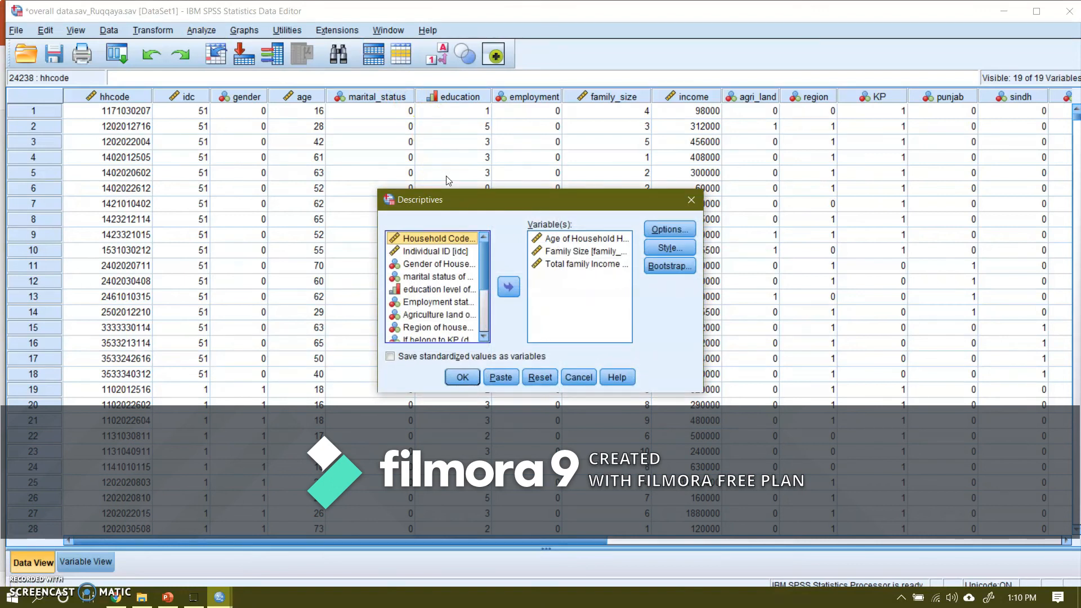
{"action": "left_click", "coordinate": [498, 226]}
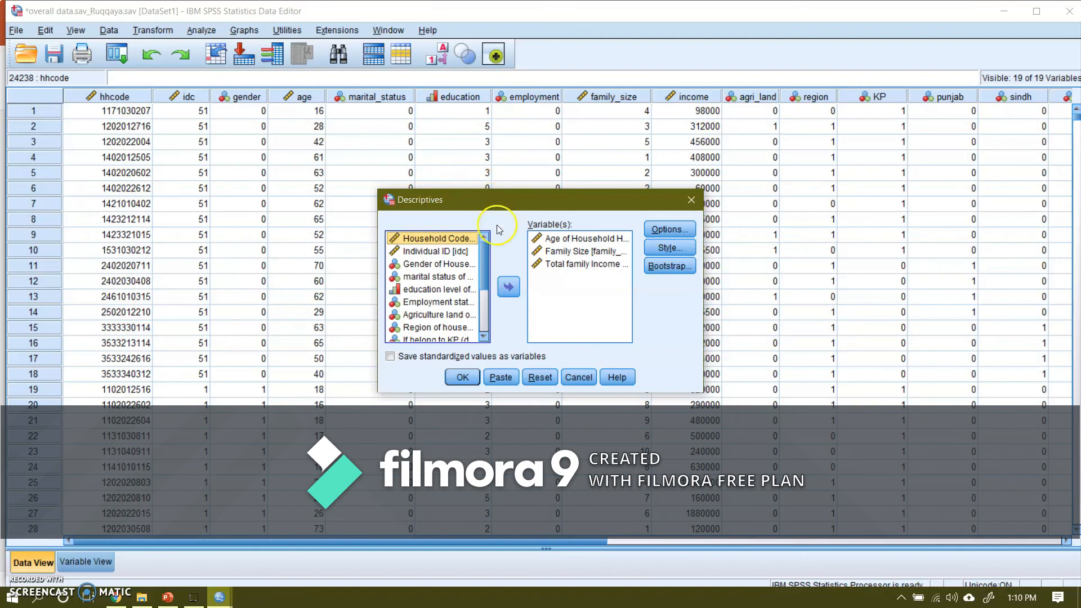
{"action": "left_click", "coordinate": [554, 240]}
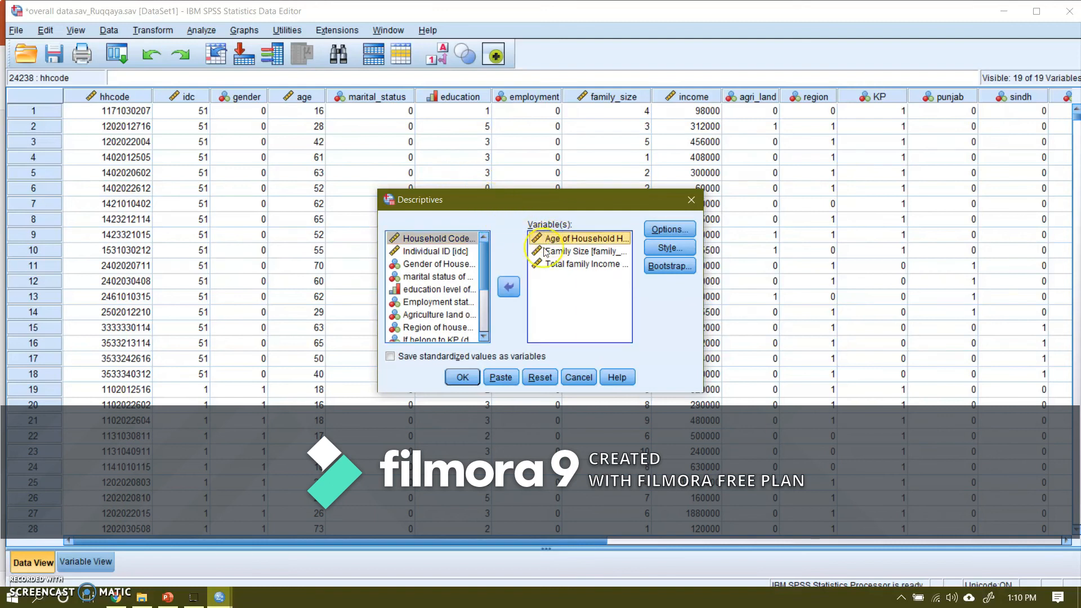
{"action": "left_click", "coordinate": [508, 287]}
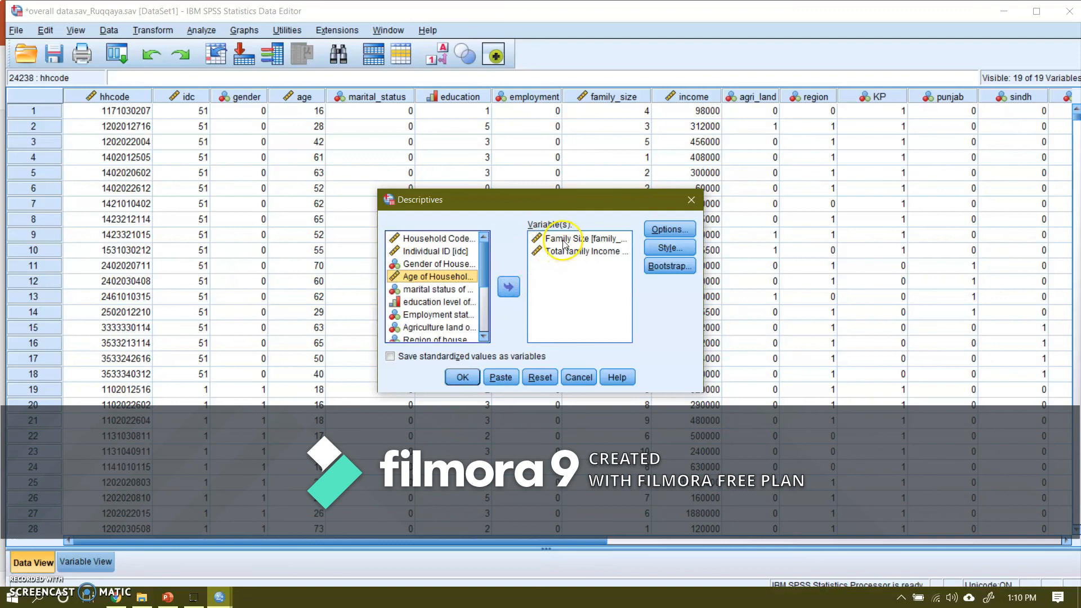
{"action": "left_click", "coordinate": [563, 239]}
{"action": "left_click", "coordinate": [509, 287]}
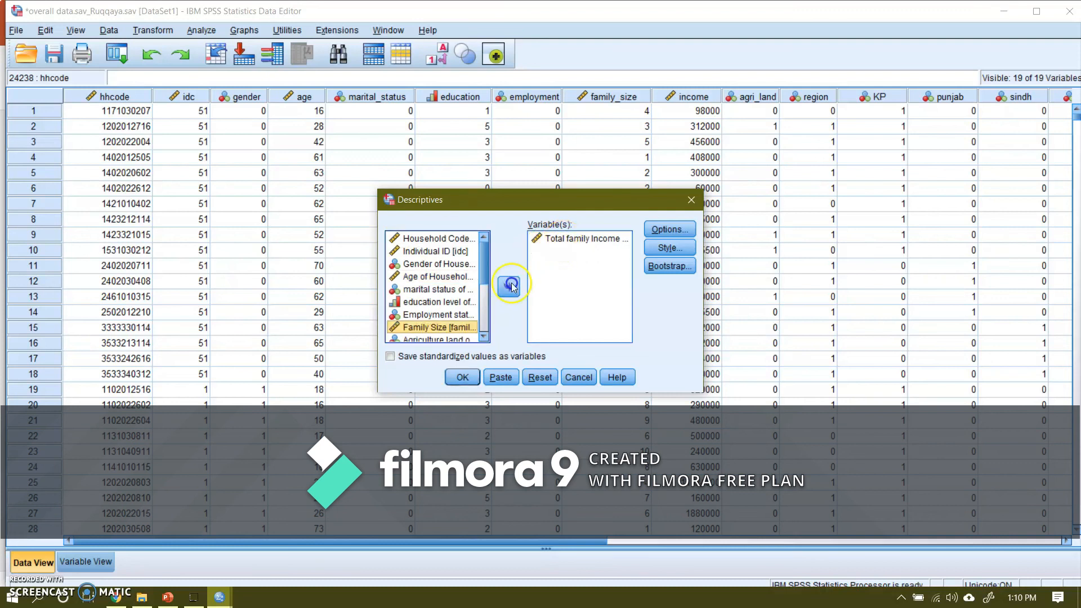
Step: Run the Descriptives analysis for total family income on the unsplit dataset and examine its table
{"action": "left_click", "coordinate": [461, 377]}
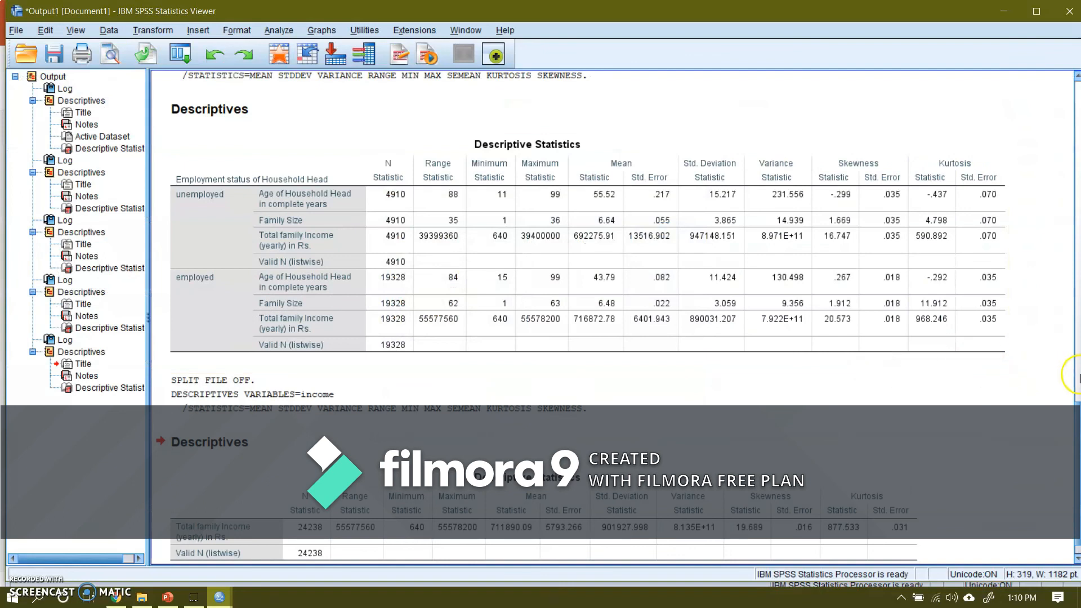
{"action": "left_click_drag", "start_coordinate": [1079, 424], "coordinate": [1080, 457]}
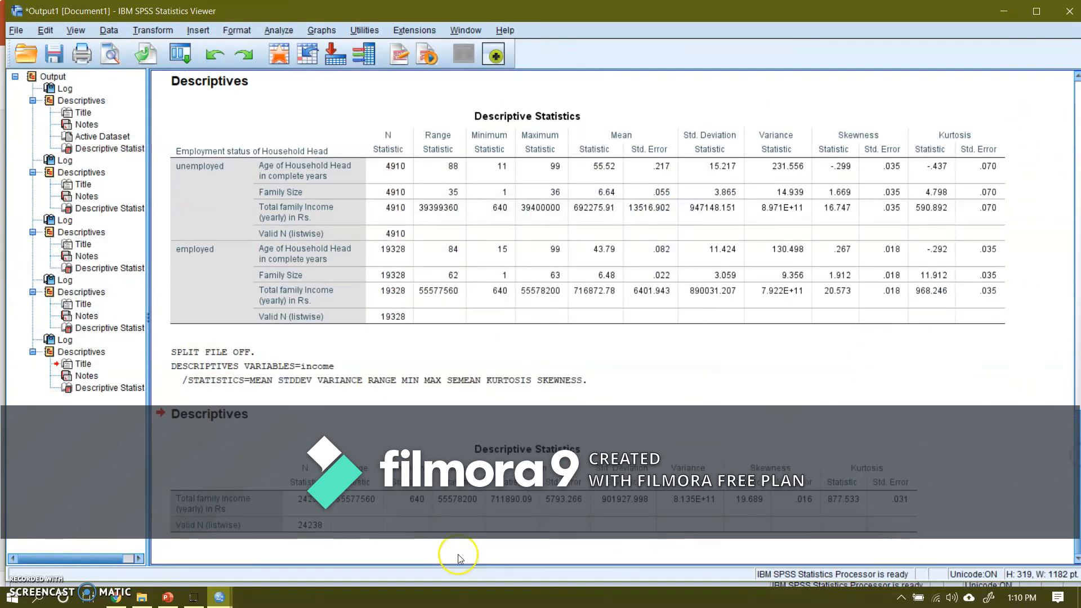
{"action": "left_click", "coordinate": [253, 515]}
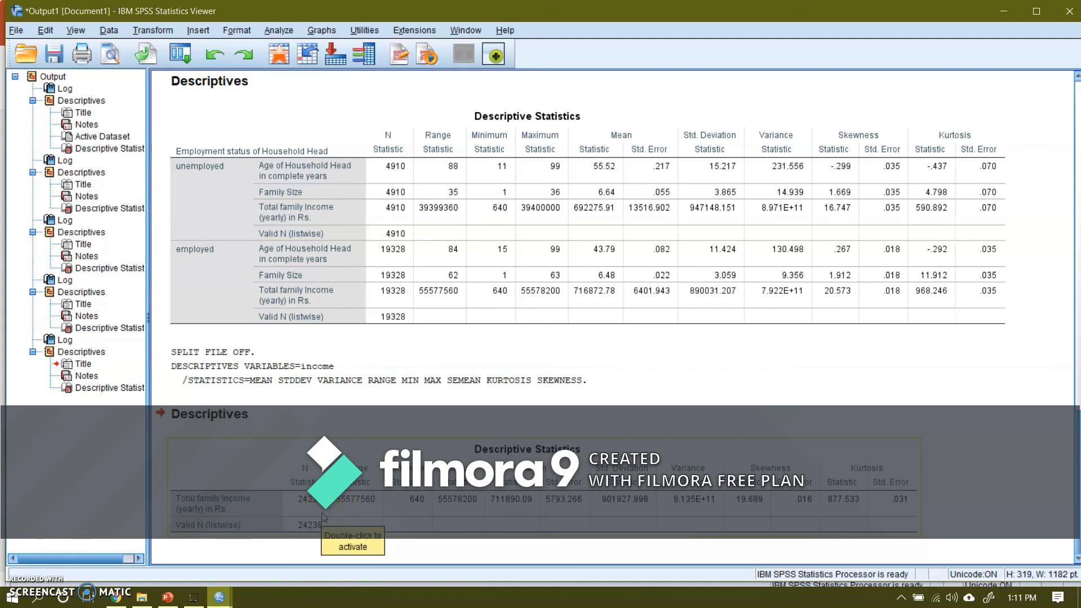
{"action": "left_click", "coordinate": [303, 528]}
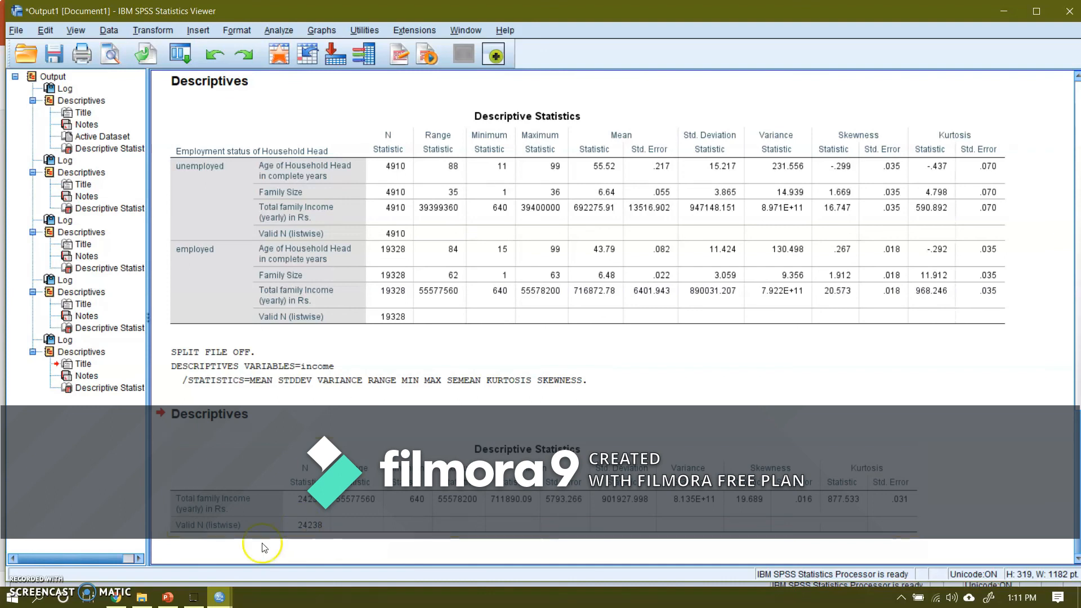
Step: Switch to the PowerPoint presentation and show the closing slide, "Thanks for Watching this Video"
{"action": "left_click", "coordinate": [179, 598]}
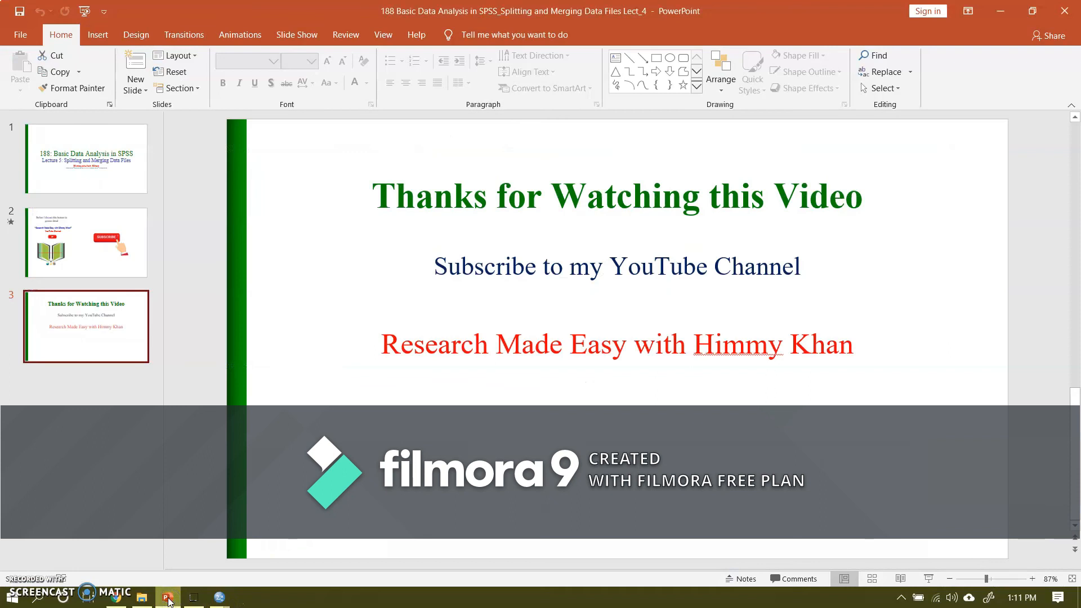
{"action": "left_click", "coordinate": [136, 298]}
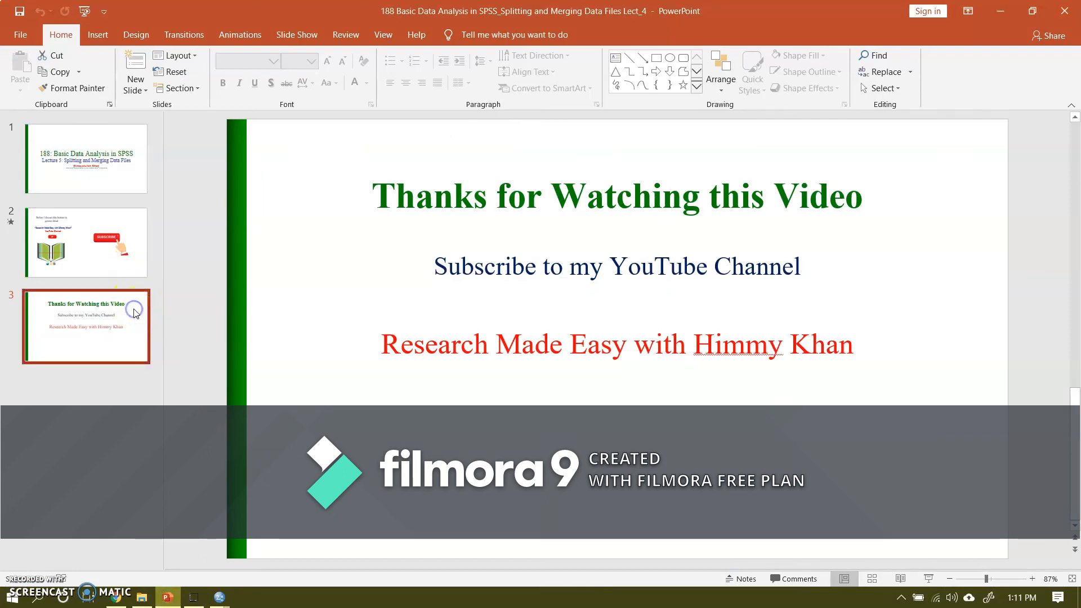